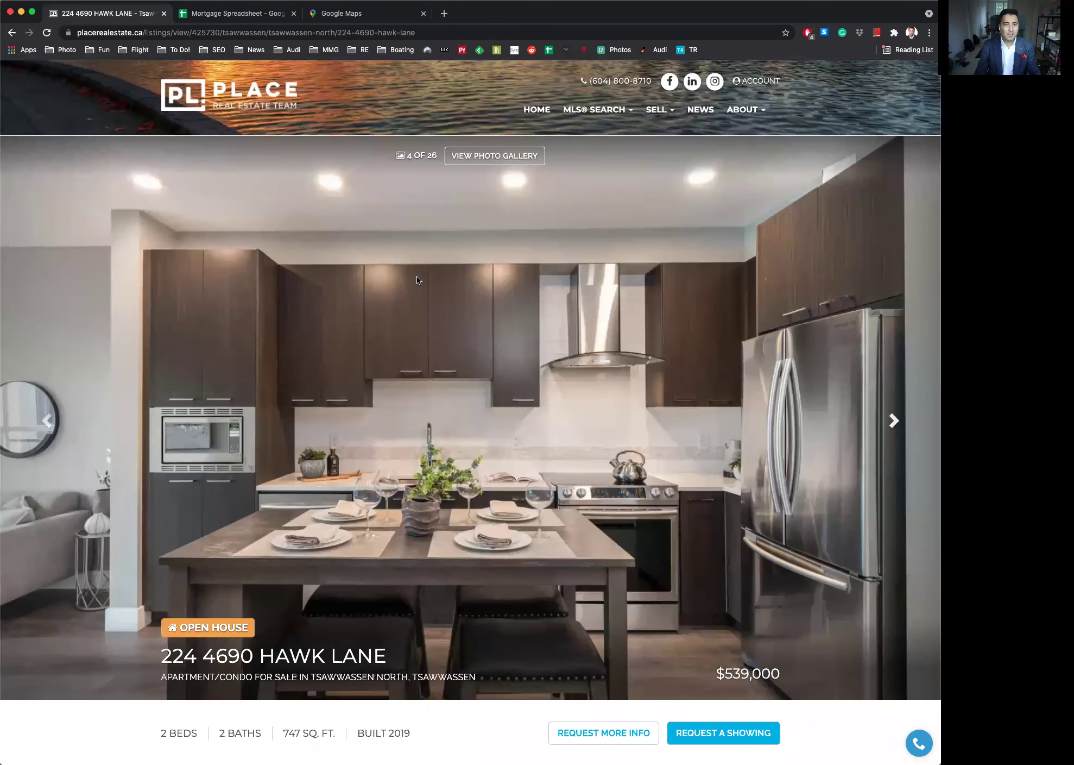
- Page through the Hawk Lane unit photos: bedrooms, bathroom, laundry and balcony
{"action": "scroll", "coordinate": [400, 492], "scroll_direction": "down", "scroll_amount": 1}
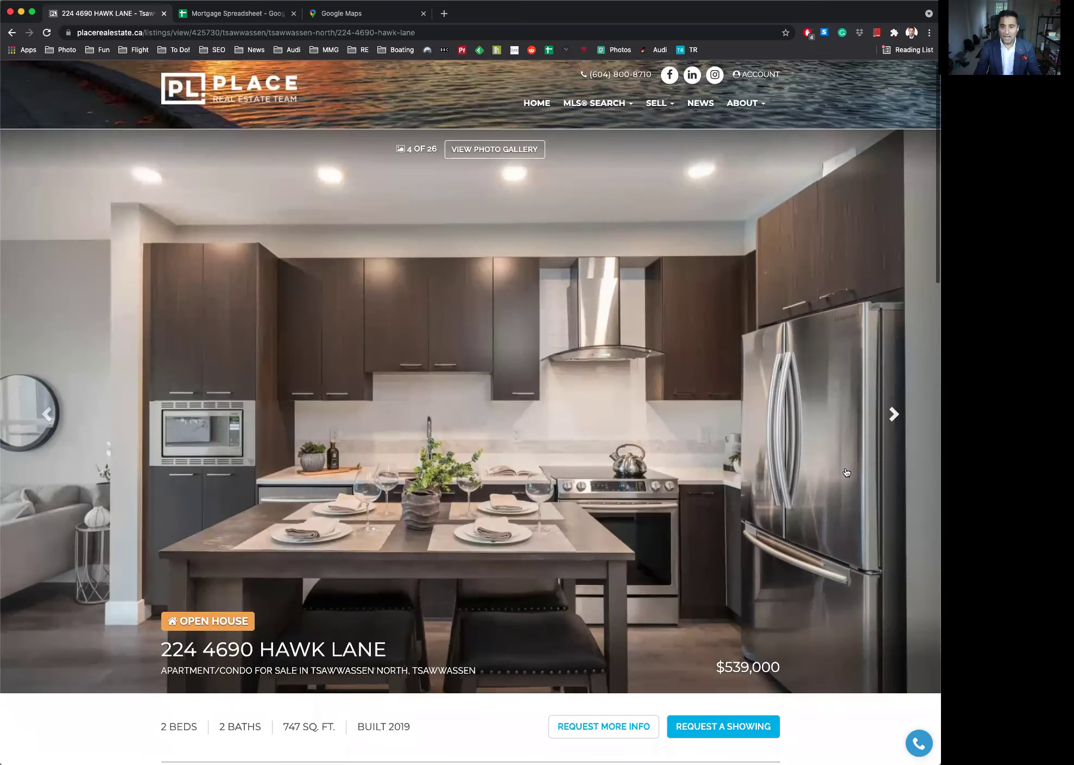
{"action": "left_click", "coordinate": [903, 441]}
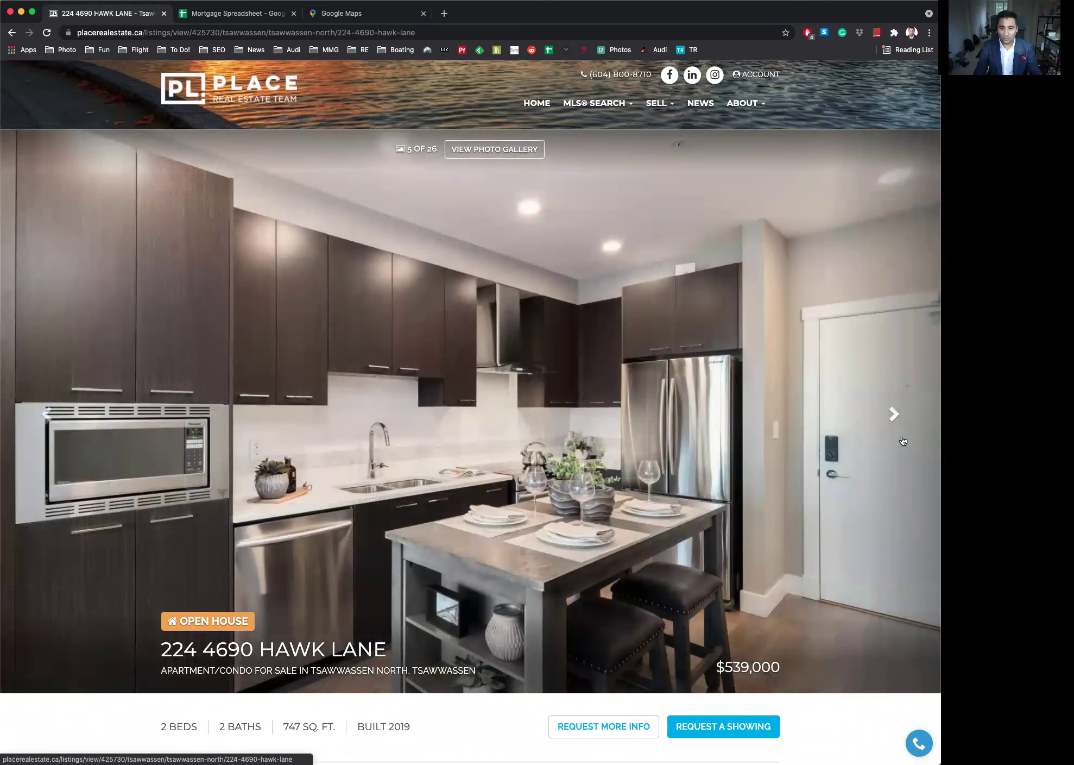
{"action": "left_click", "coordinate": [903, 441]}
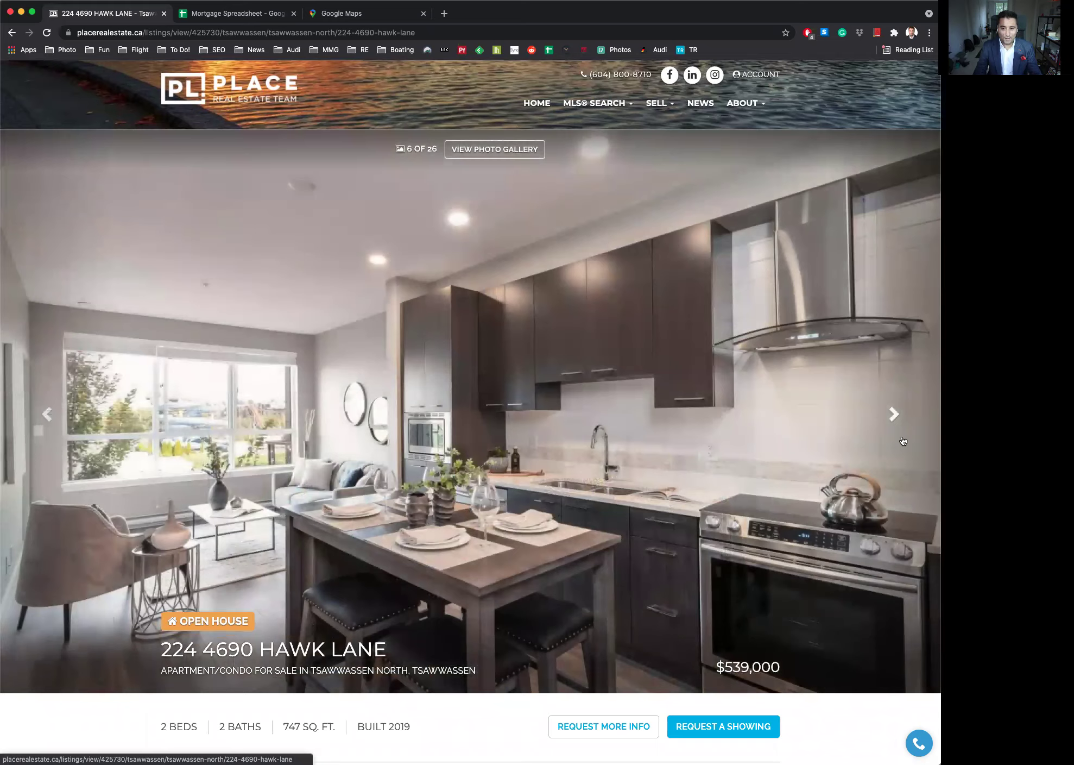
{"action": "left_click", "coordinate": [903, 441]}
{"action": "left_click", "coordinate": [903, 441]}
{"action": "left_click", "coordinate": [903, 440]}
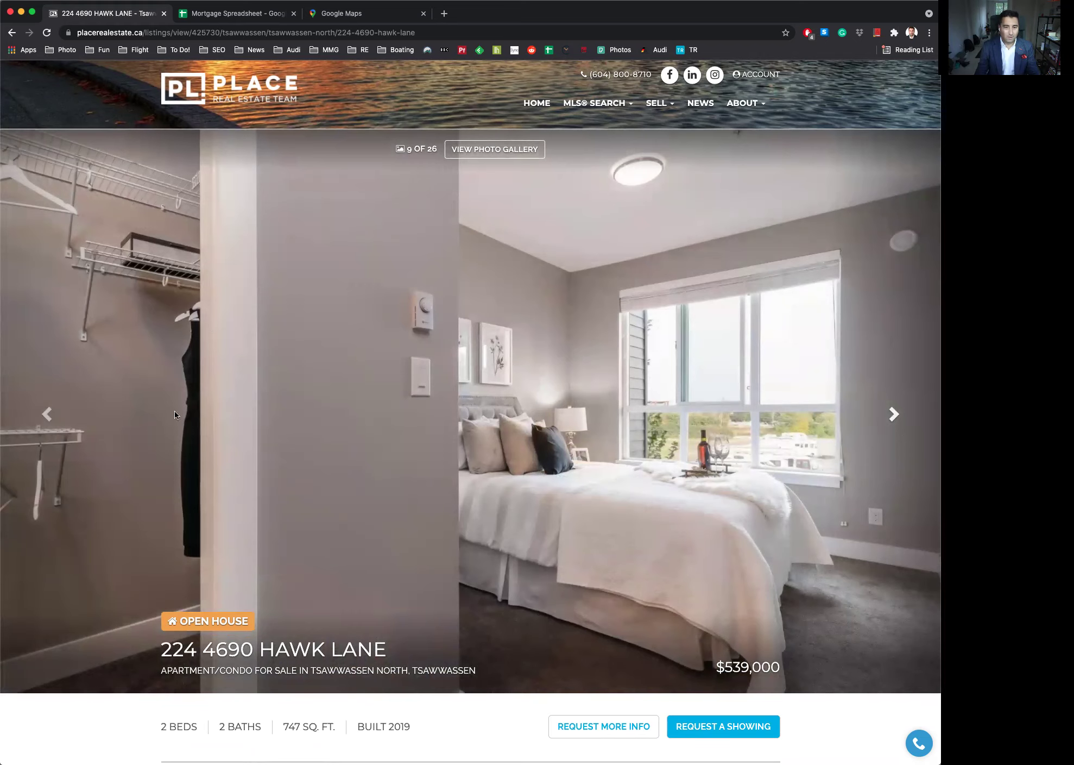
{"action": "left_click", "coordinate": [894, 442]}
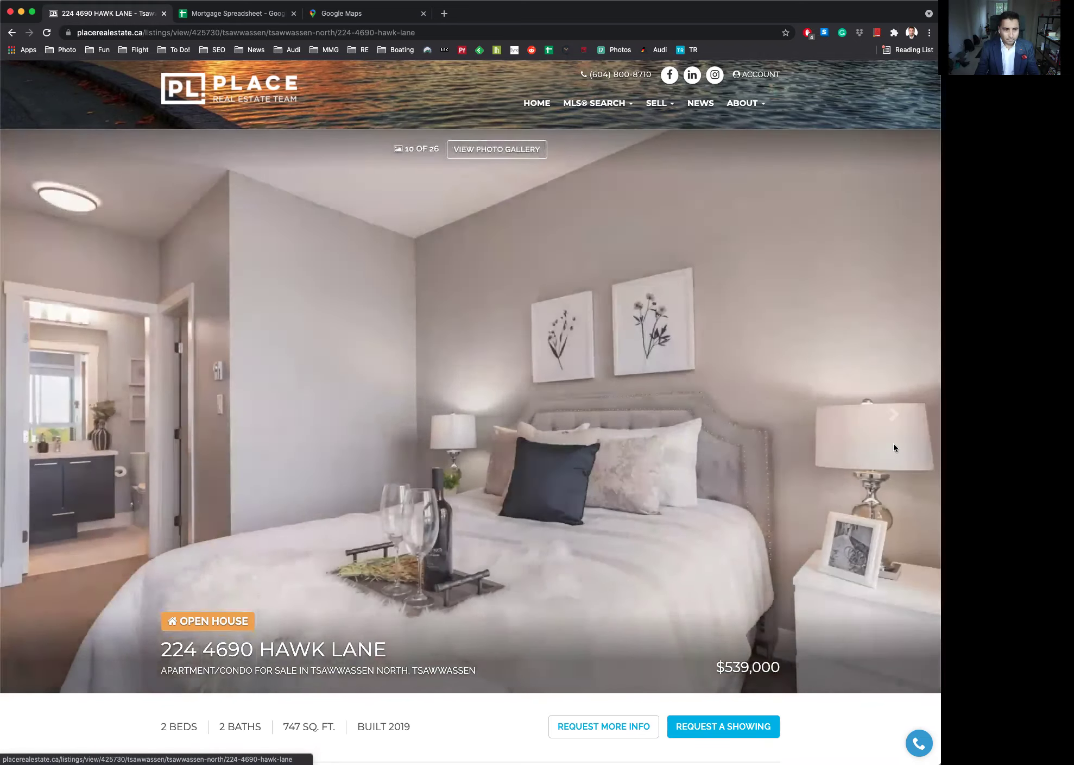
{"action": "left_click", "coordinate": [894, 448]}
{"action": "left_click", "coordinate": [894, 448]}
{"action": "left_click", "coordinate": [896, 448]}
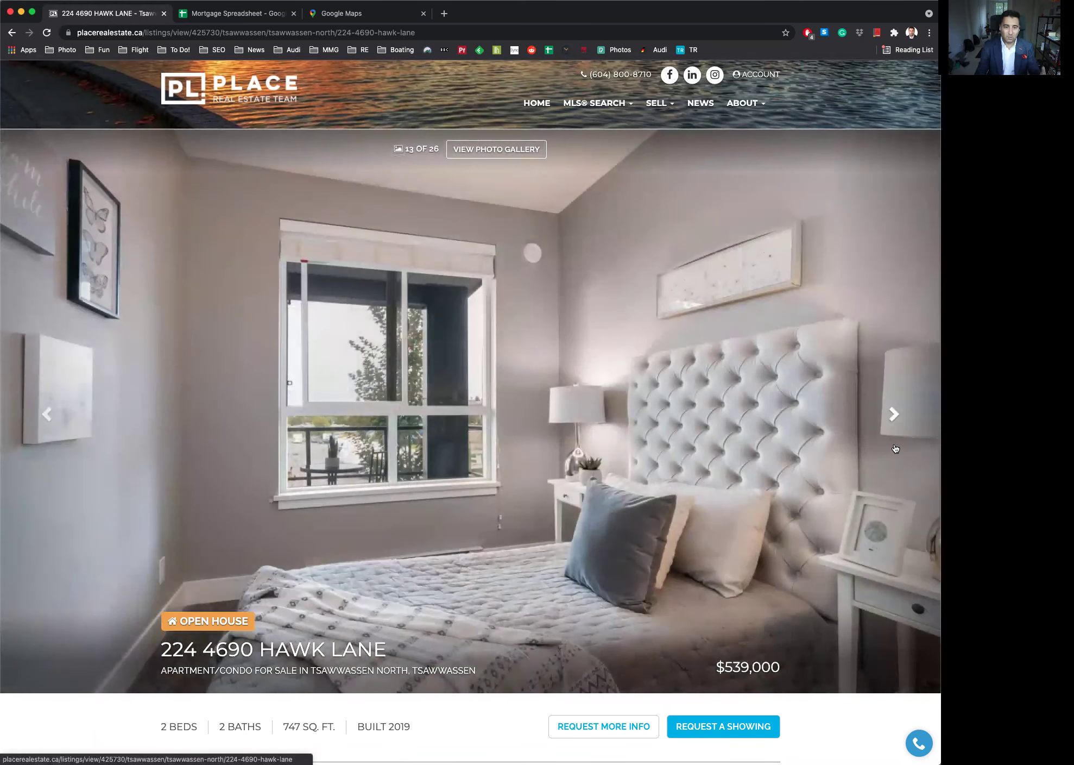
{"action": "left_click", "coordinate": [894, 448]}
{"action": "left_click", "coordinate": [894, 448]}
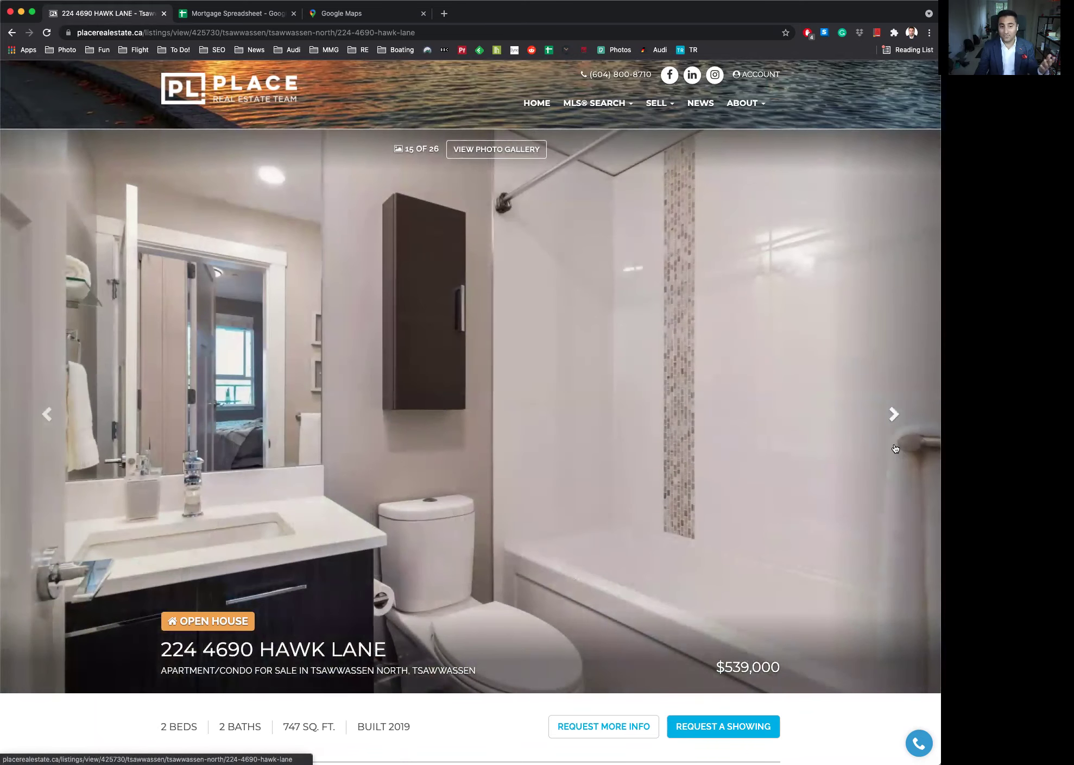
{"action": "left_click", "coordinate": [895, 448]}
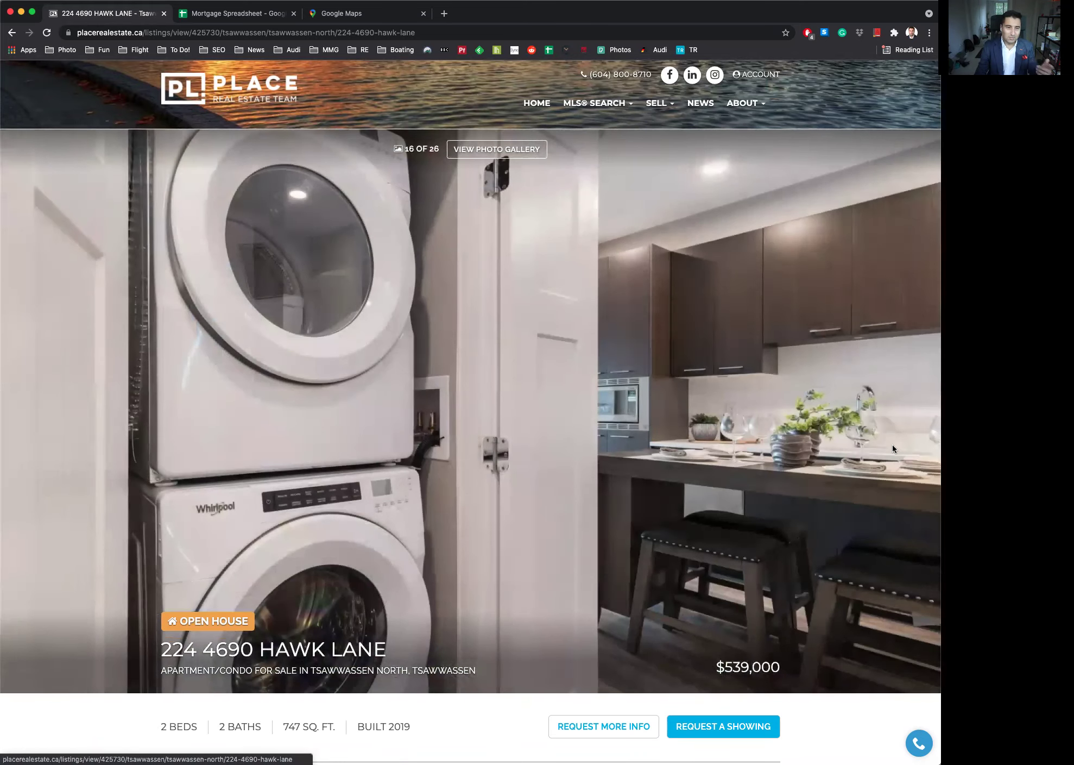
{"action": "left_click", "coordinate": [892, 444]}
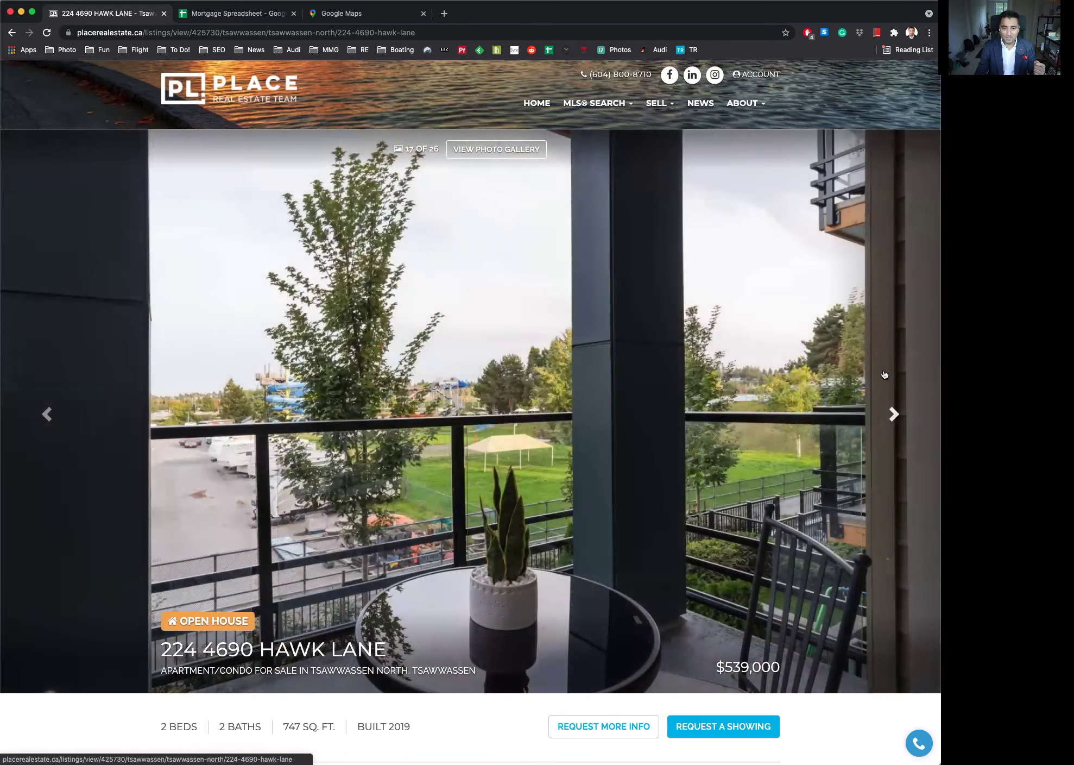
- Continue through the gym, lounge, lobby, park and exterior photos to the final floor plan
{"action": "left_click", "coordinate": [881, 409]}
{"action": "left_click", "coordinate": [906, 444]}
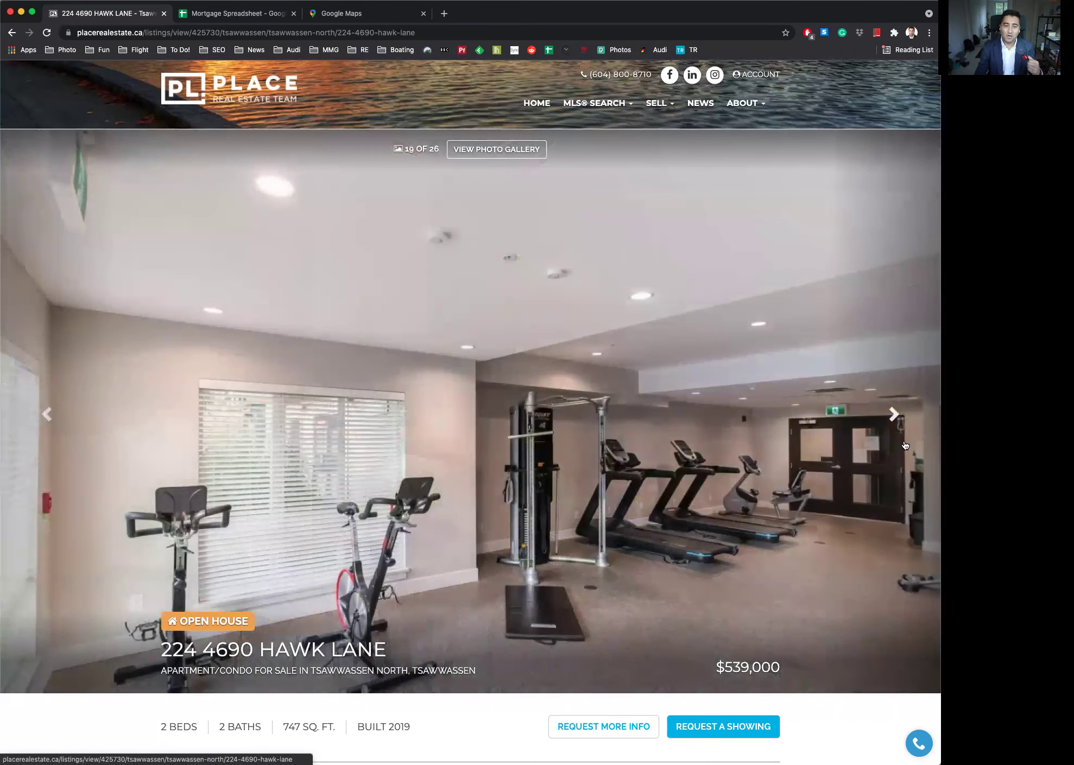
{"action": "left_click", "coordinate": [904, 445]}
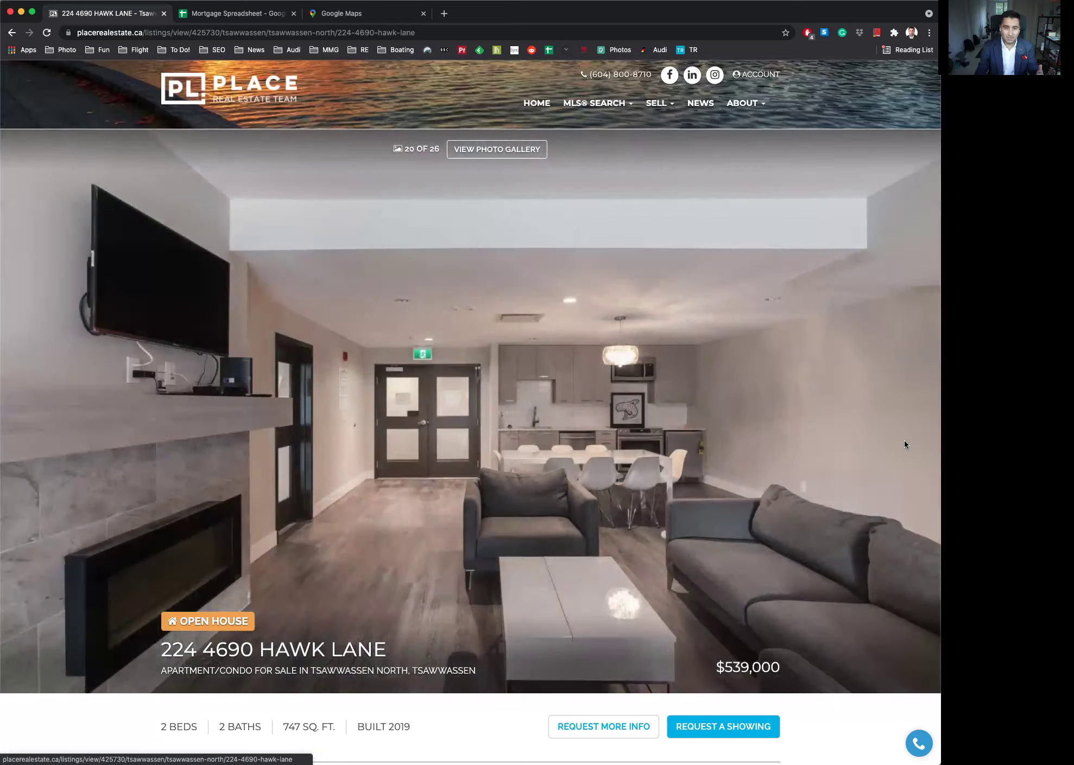
{"action": "left_click", "coordinate": [905, 446]}
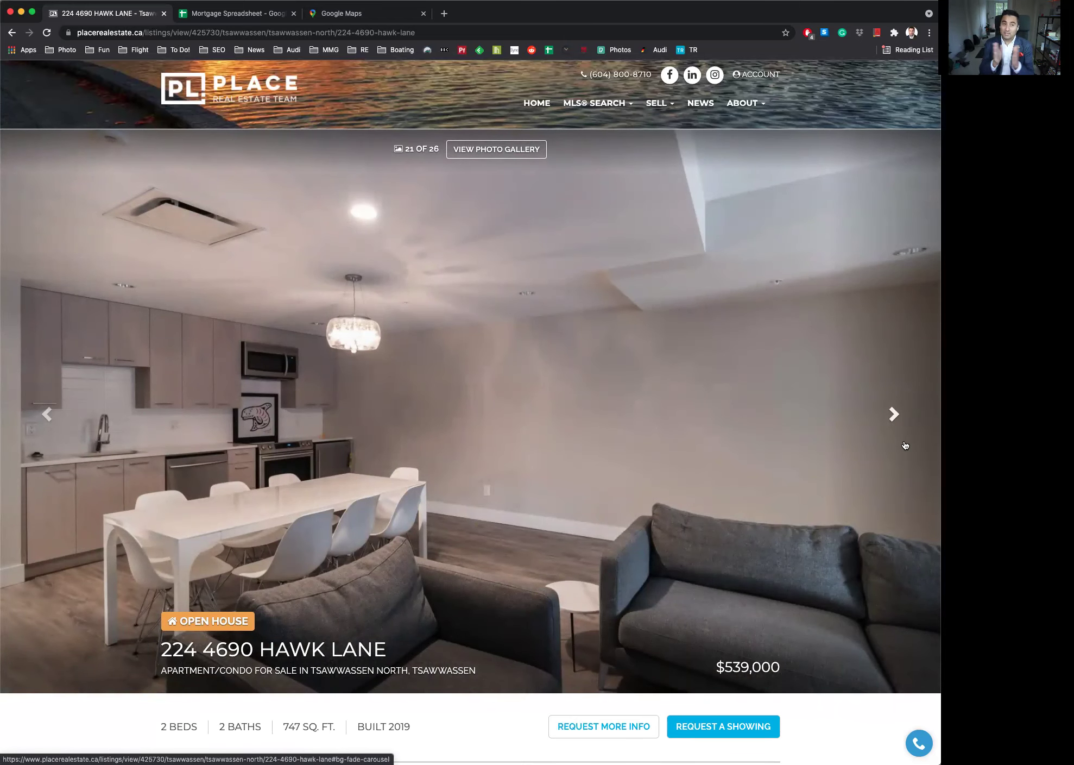
{"action": "left_click", "coordinate": [905, 446]}
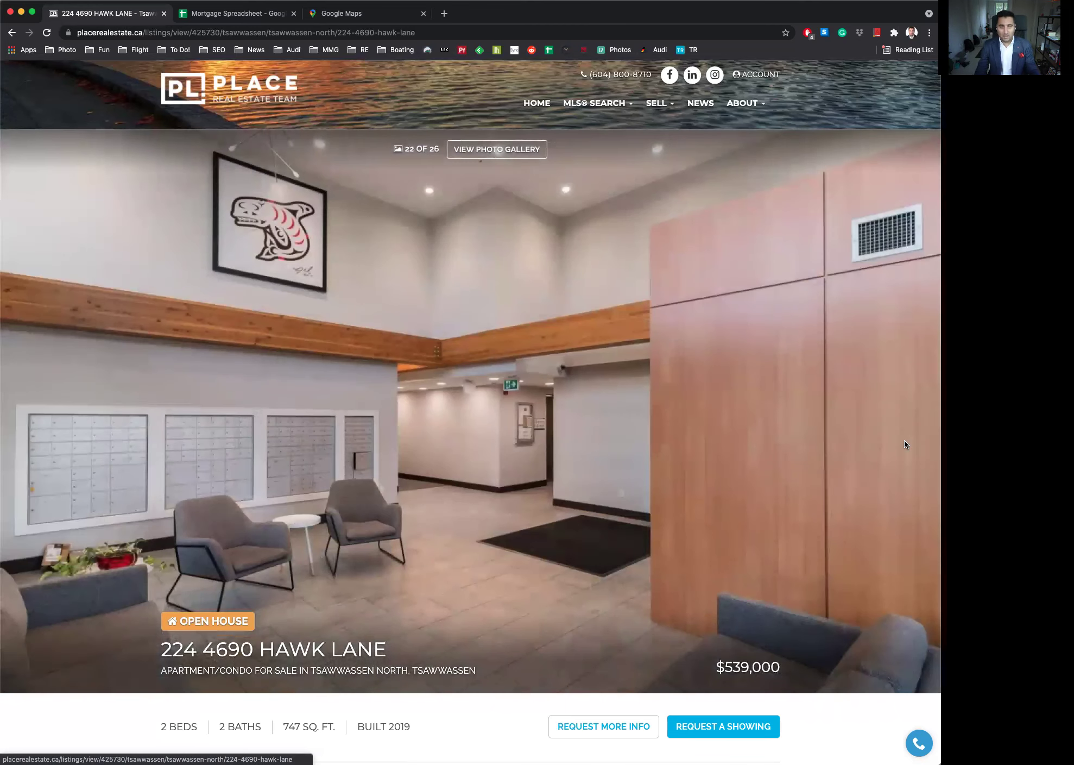
{"action": "left_click", "coordinate": [905, 445]}
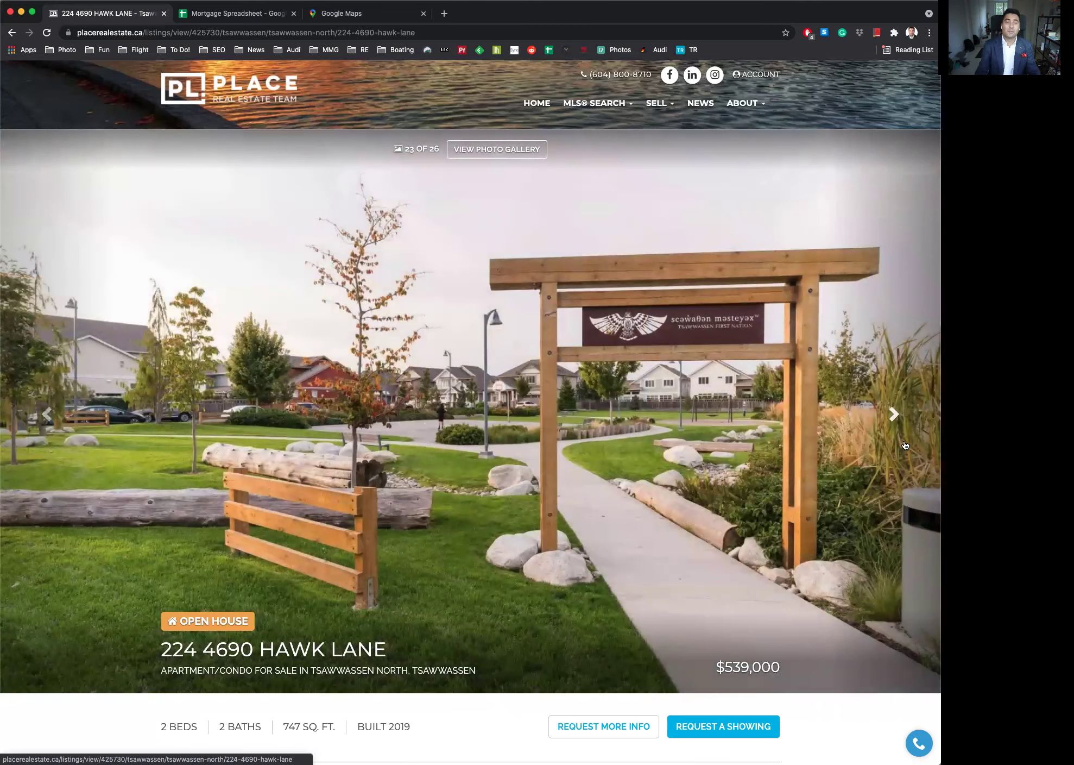
{"action": "left_click", "coordinate": [905, 445]}
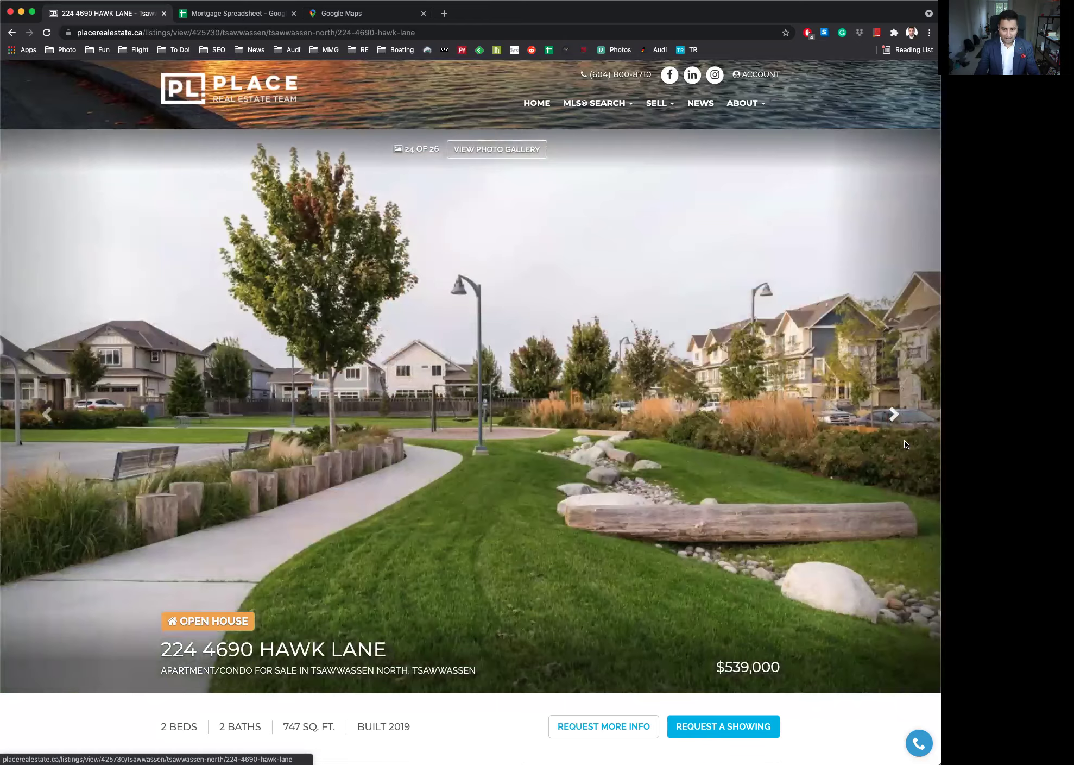
{"action": "left_click", "coordinate": [905, 445]}
{"action": "left_click", "coordinate": [906, 444]}
{"action": "scroll", "coordinate": [432, 449], "scroll_direction": "down", "scroll_amount": 1}
{"action": "scroll", "coordinate": [433, 450], "scroll_direction": "down", "scroll_amount": 5}
- Open the Paragon MLS site (bcres.paragonrels.com) in a new tab
{"action": "key", "text": "super+t"}
{"action": "type", "text": "bcres.paragonrels.com/ParagonLS/Default.mvc#1,1"}
{"action": "key", "text": "Return"}
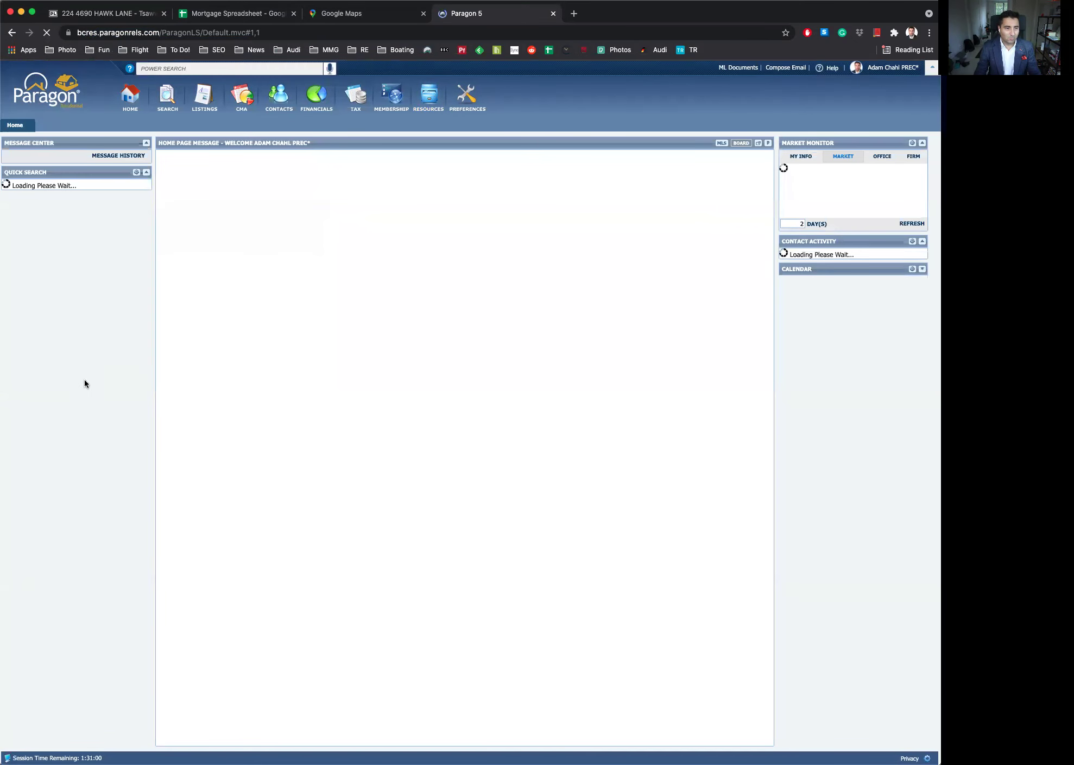
{"action": "left_click", "coordinate": [48, 484]}
{"action": "type", "text": "hawk"}
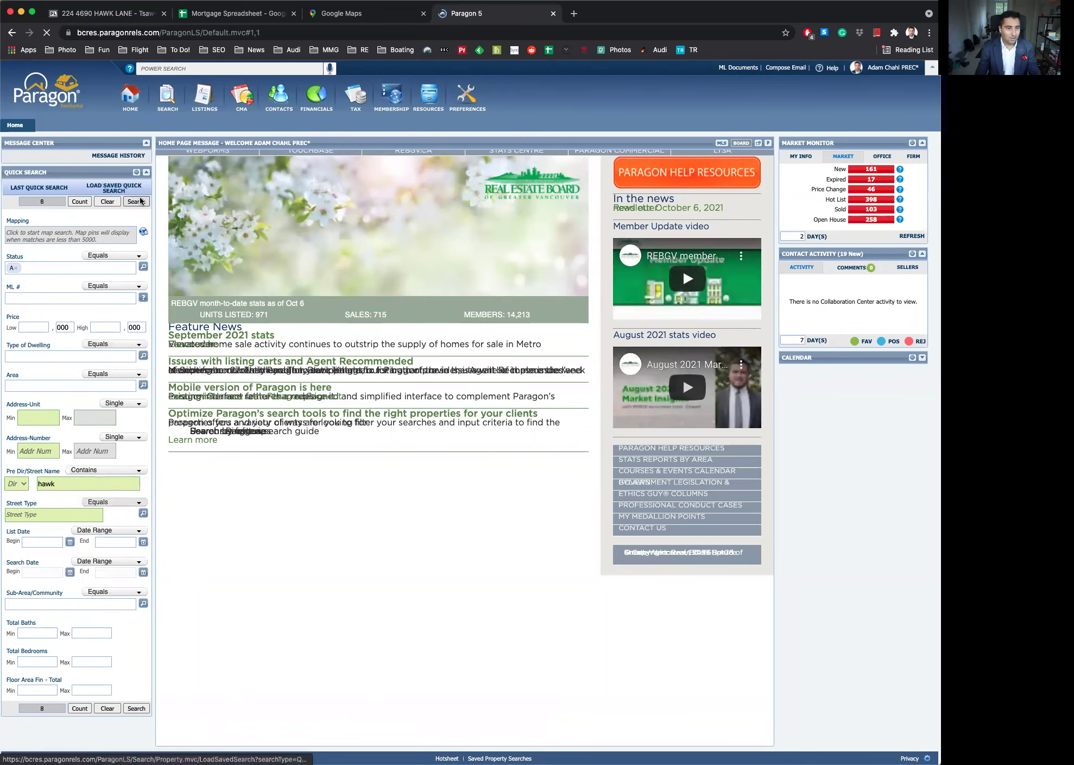
{"action": "left_click", "coordinate": [139, 200]}
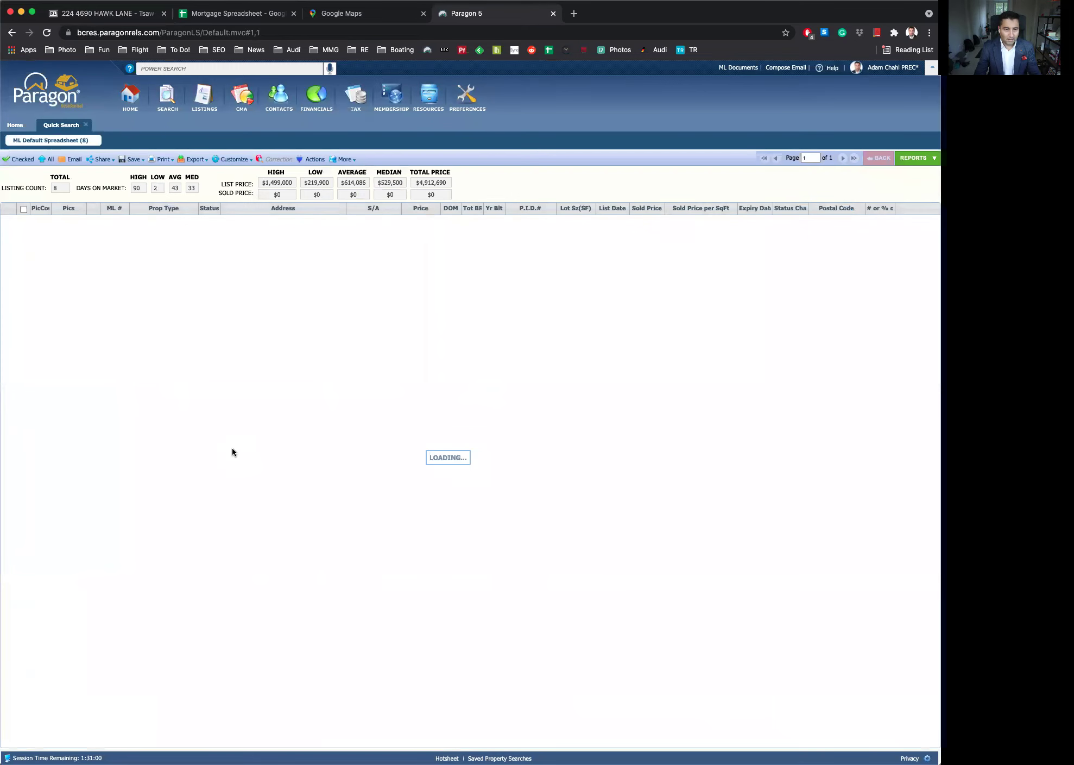
{"action": "double_click", "coordinate": [264, 307]}
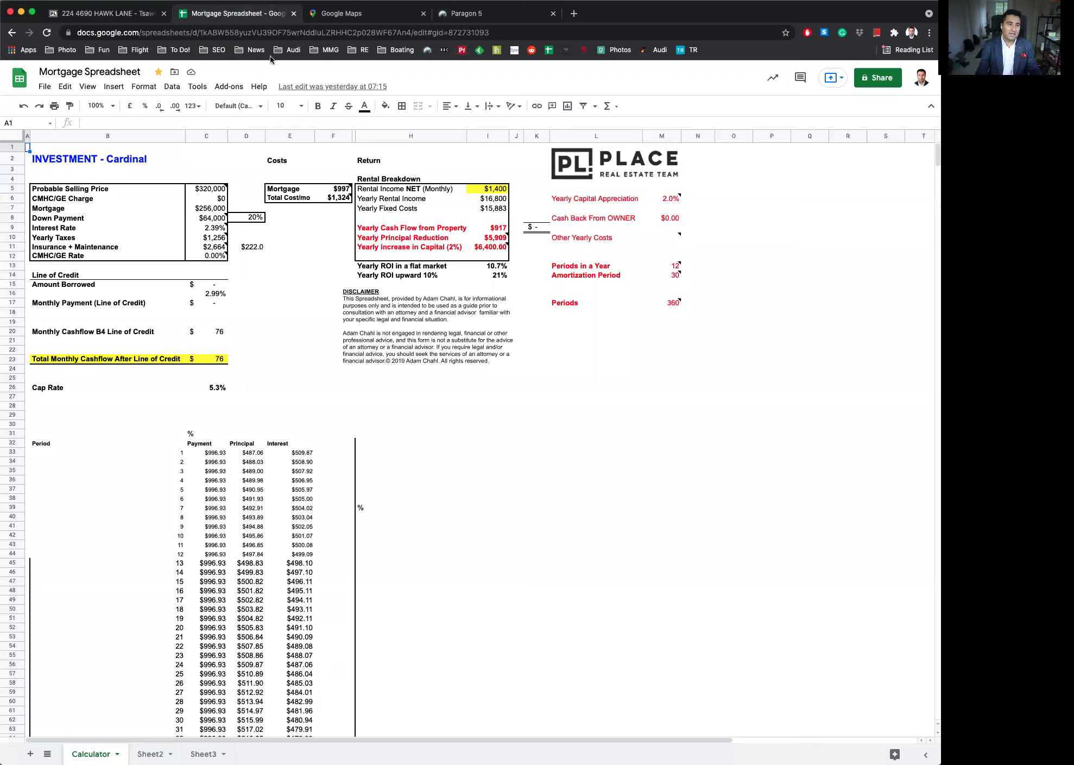
- Change the sheet title from Cardinal to 'INVESTMENT - Hawk Lane'
{"action": "left_click", "coordinate": [103, 158]}
{"action": "double_click", "coordinate": [146, 123]}
{"action": "type", "text": "Hawk"}
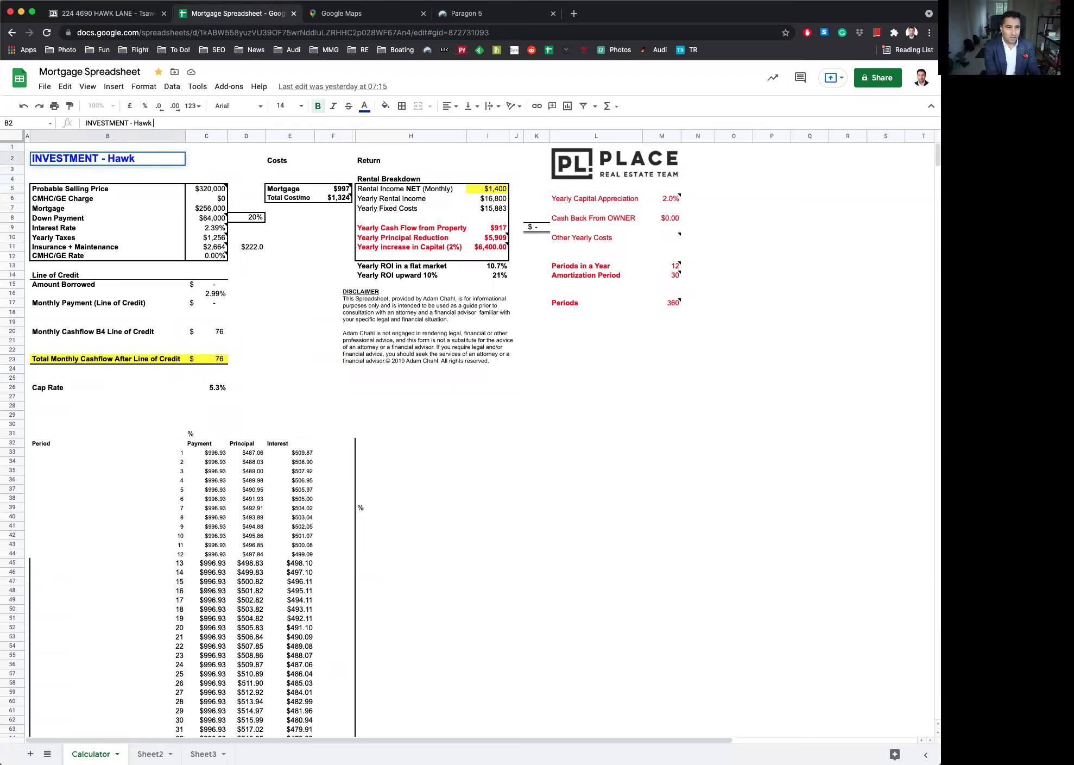
{"action": "type", "text": " Lane"}
{"action": "key", "text": "Tab"}
- Set the probable selling price to 539000 and review the resulting 20% down payment formula
{"action": "key", "text": "Down"}
{"action": "key", "text": "Down"}
{"action": "left_click", "coordinate": [206, 189]}
{"action": "type", "text": "539000"}
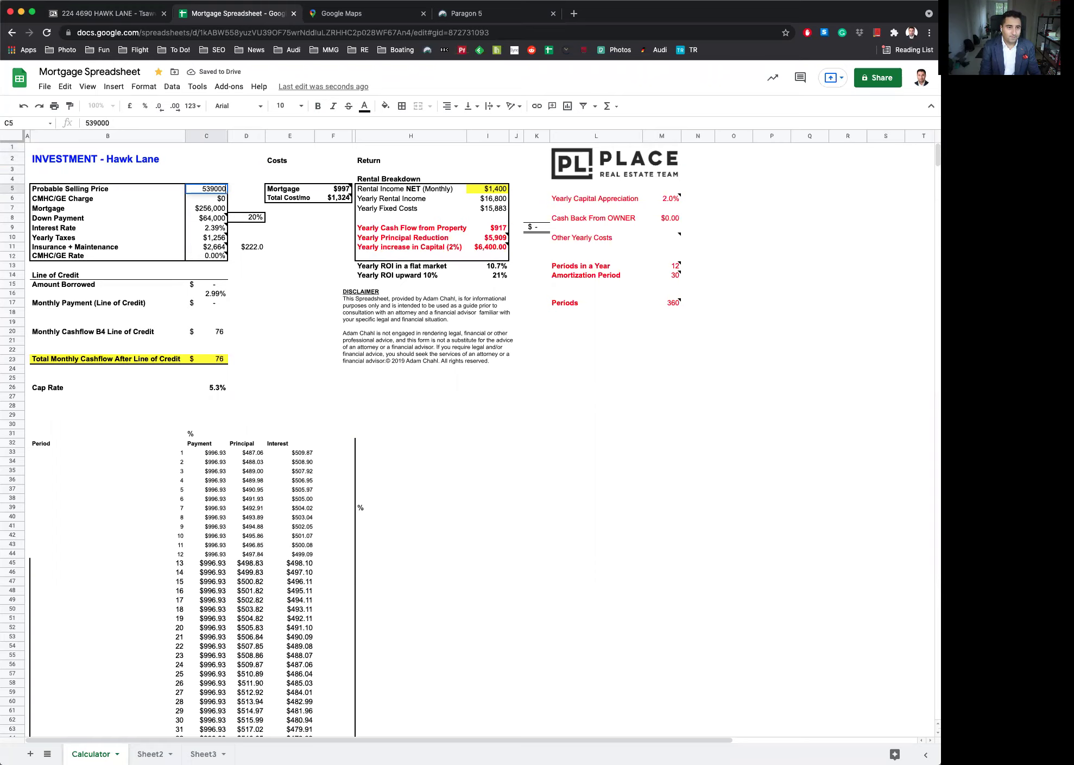
{"action": "key", "text": "Return"}
{"action": "left_click", "coordinate": [254, 218]}
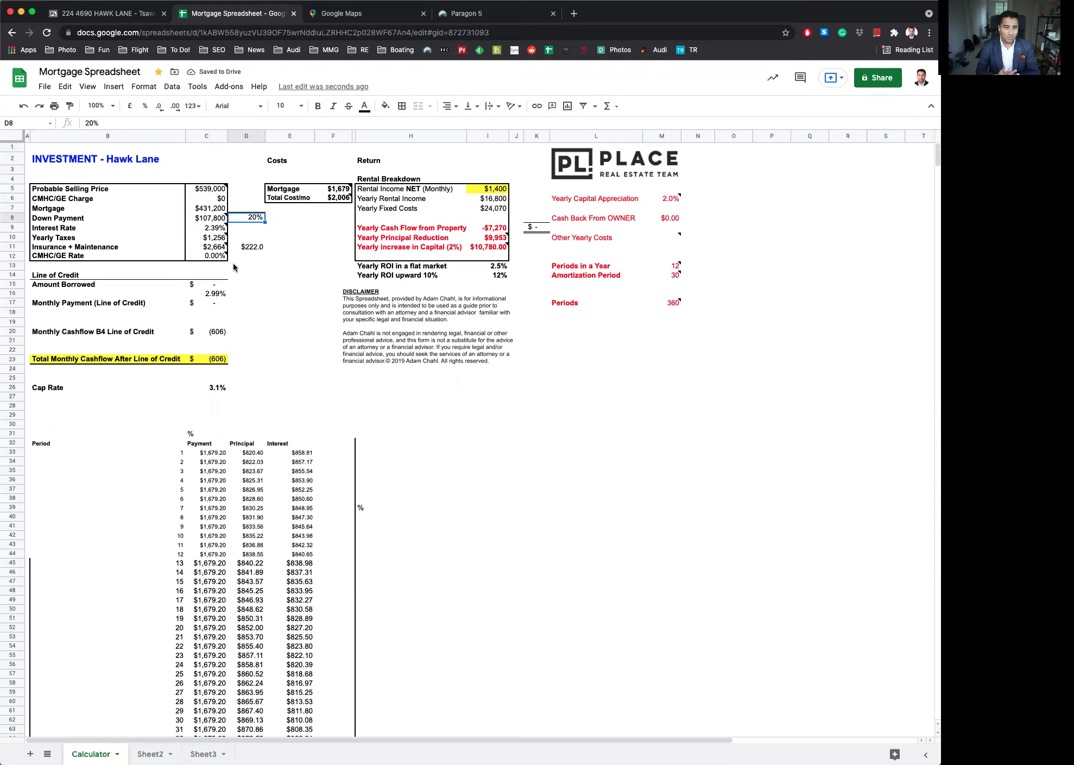
{"action": "key", "text": "Left"}
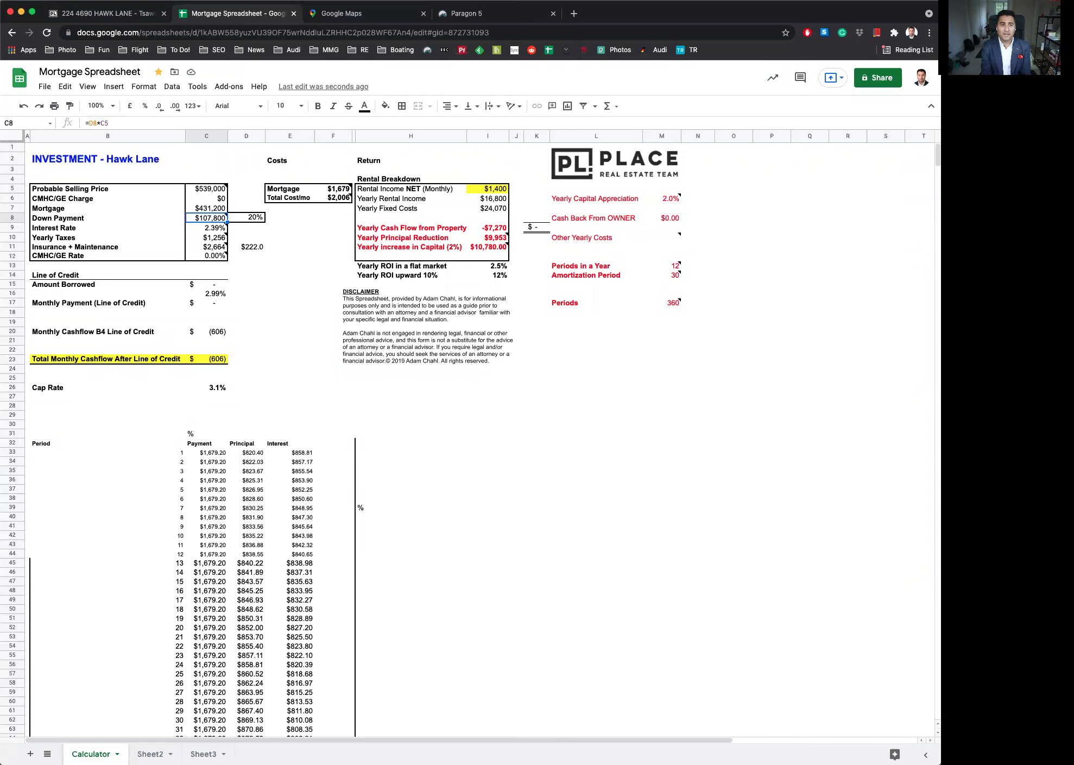
- Enter the $1,944 yearly taxes from the MLS listing into C10
{"action": "left_click", "coordinate": [207, 228]}
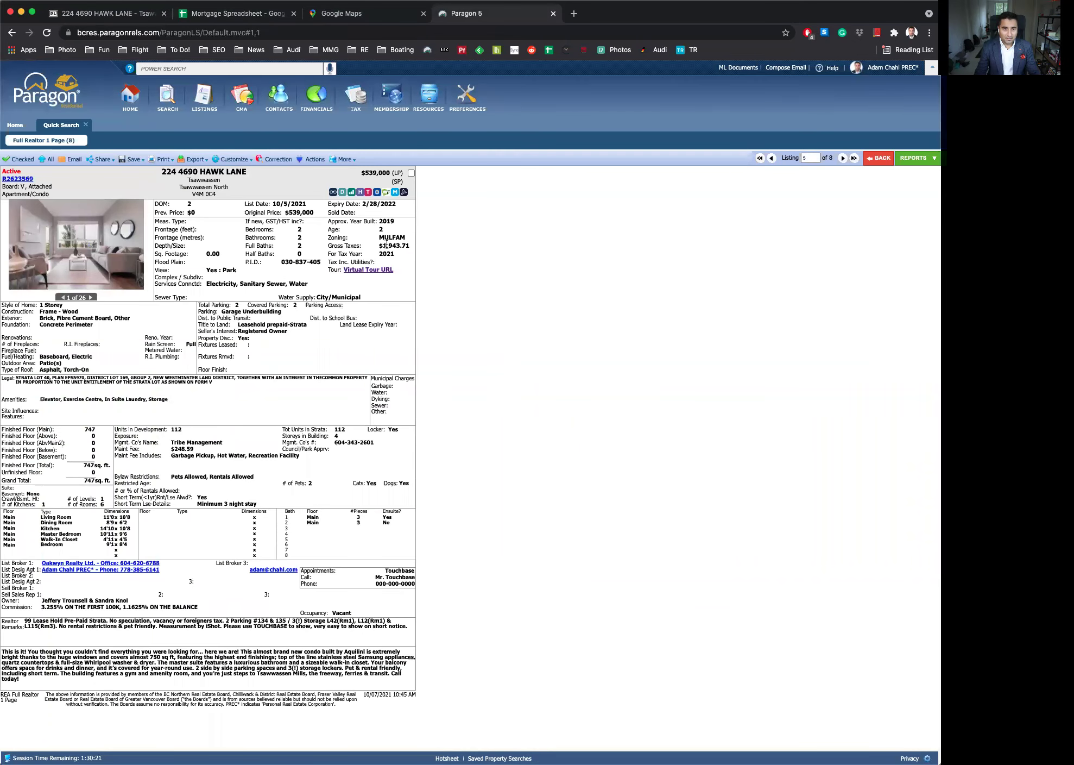
{"action": "left_click", "coordinate": [242, 15]}
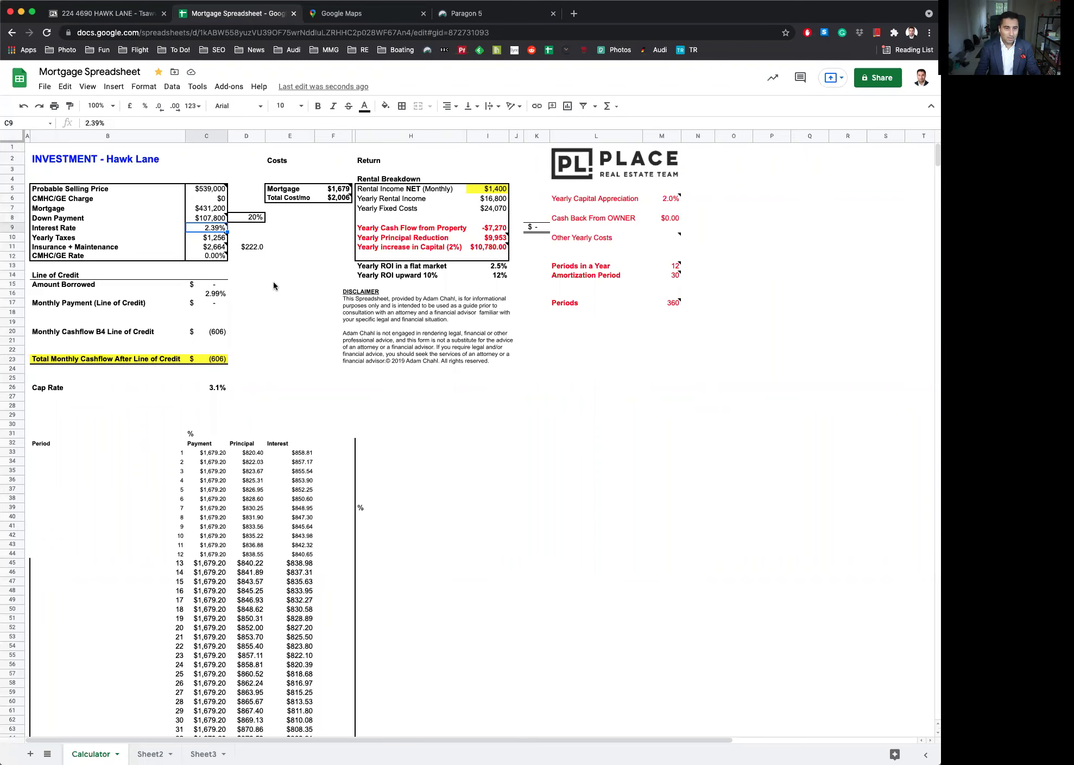
{"action": "key", "text": "Down"}
{"action": "type", "text": "19"}
{"action": "key", "text": "Return"}
{"action": "key", "text": "Right"}
- Enter the listing's $249 monthly maintenance fee into D11
{"action": "left_click", "coordinate": [521, 15]}
{"action": "left_click", "coordinate": [177, 449]}
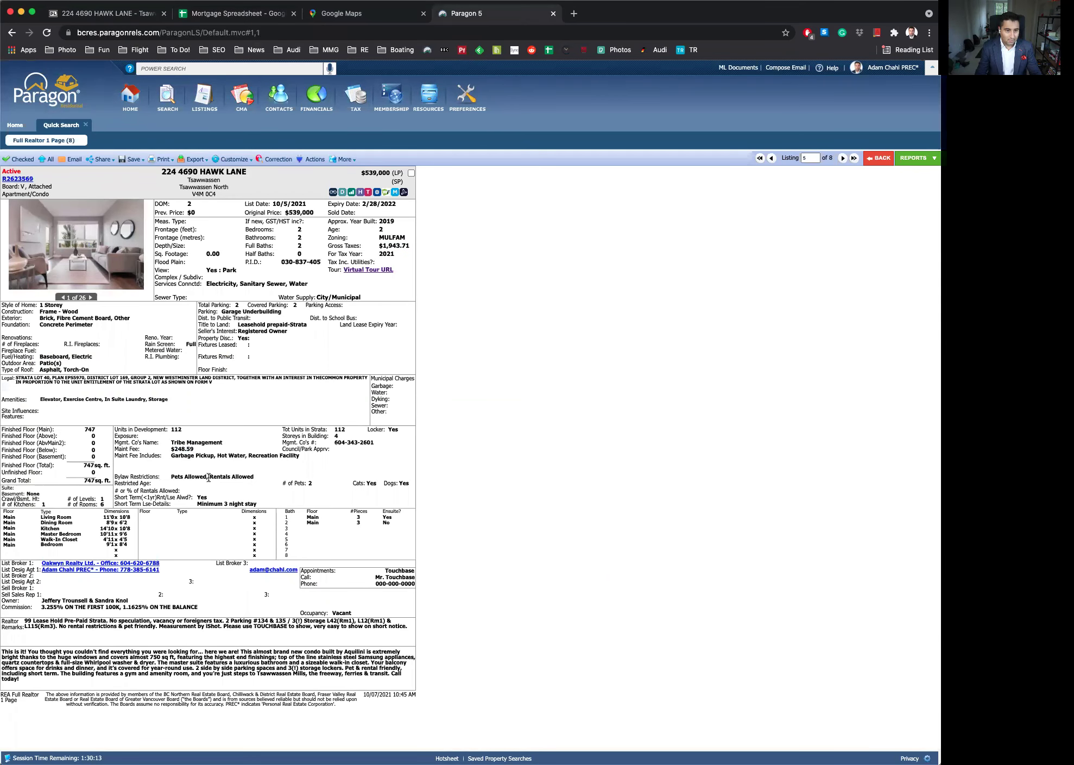
{"action": "left_click", "coordinate": [213, 17]}
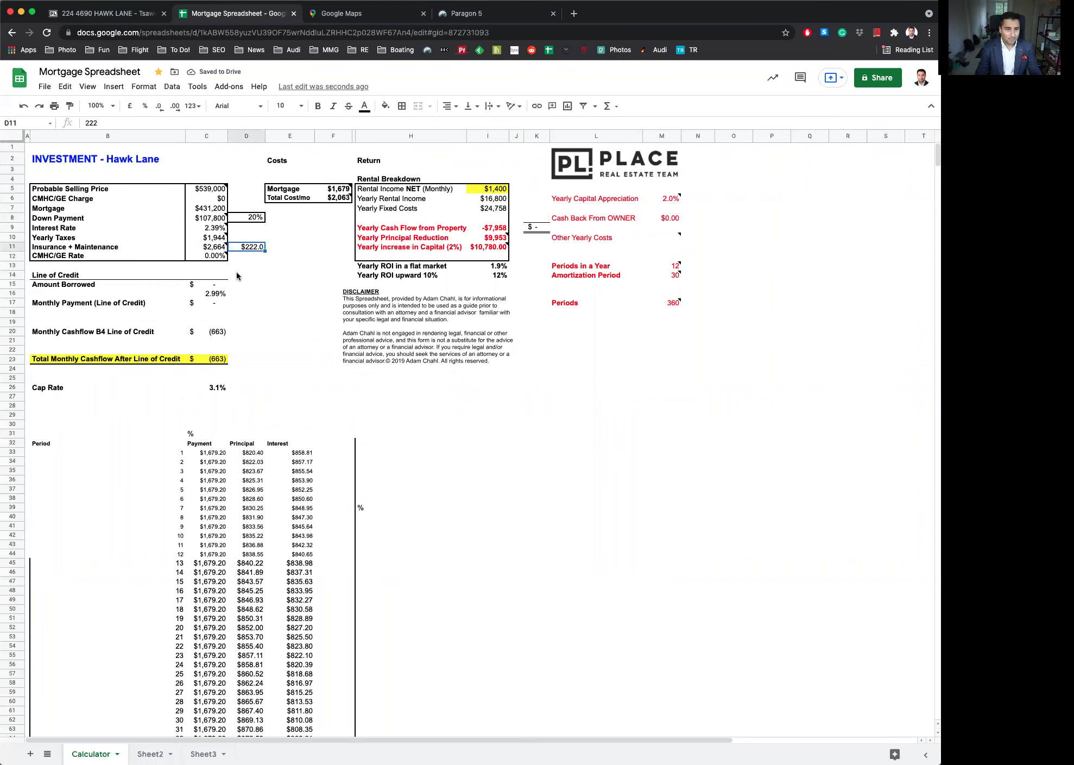
{"action": "type", "text": "249"}
{"action": "key", "text": "Return"}
{"action": "left_click", "coordinate": [207, 256]}
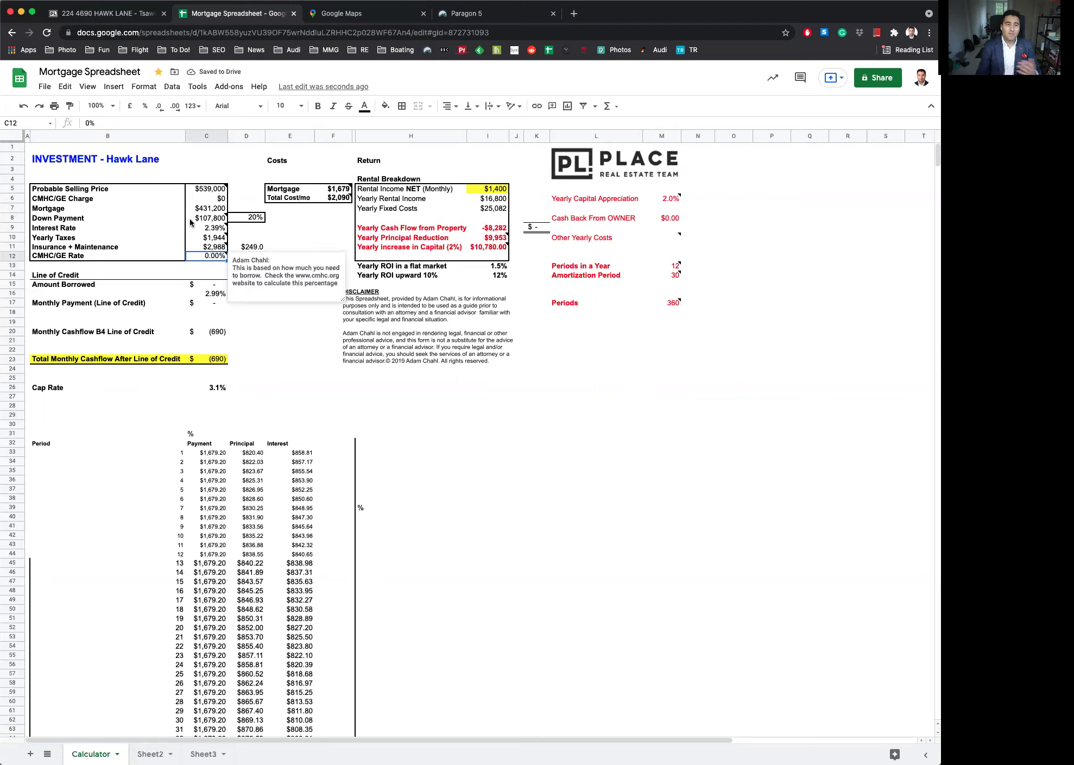
- Set the CMHC/GE rate to 0%, then review the 30-year amortization and $1,400 net rent
{"action": "mouse_move", "coordinate": [194, 224]}
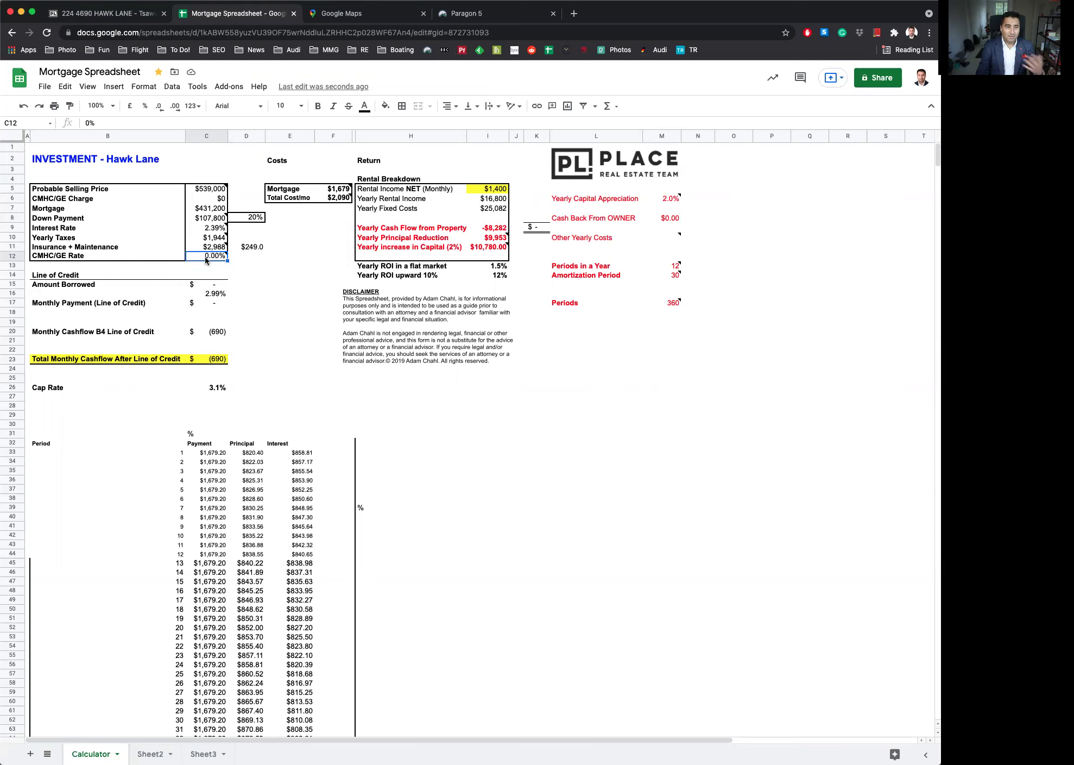
{"action": "mouse_move", "coordinate": [206, 260]}
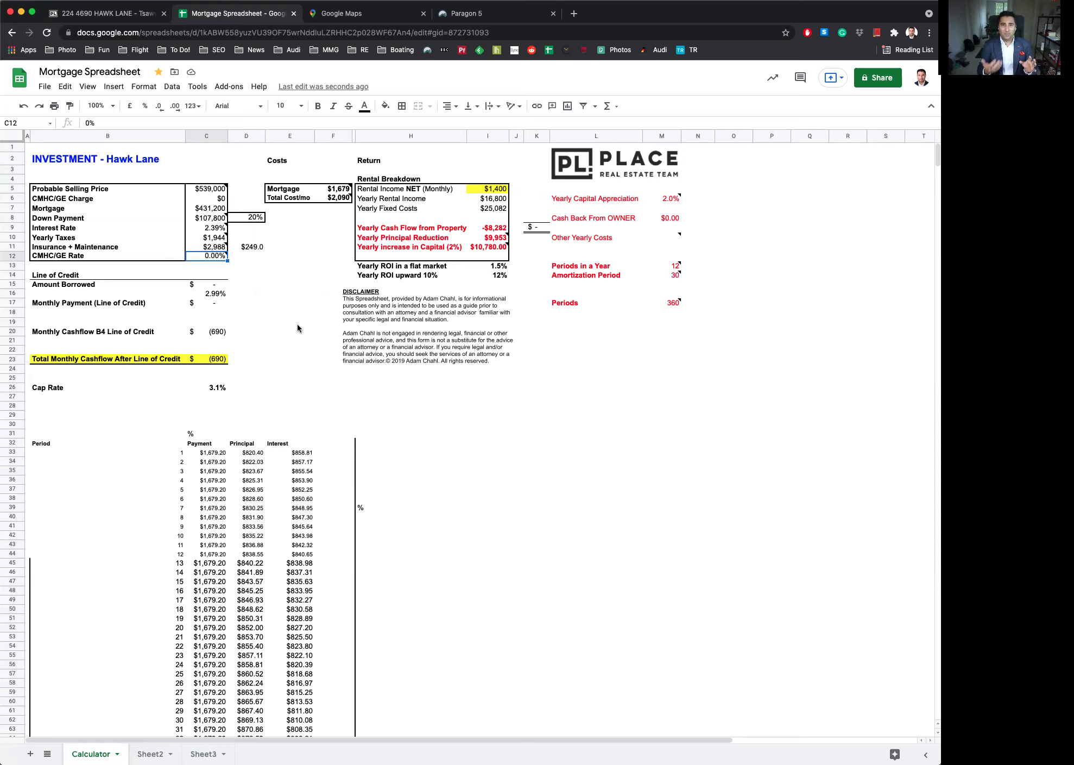
{"action": "type", "text": "3.1"}
{"action": "key", "text": "Return"}
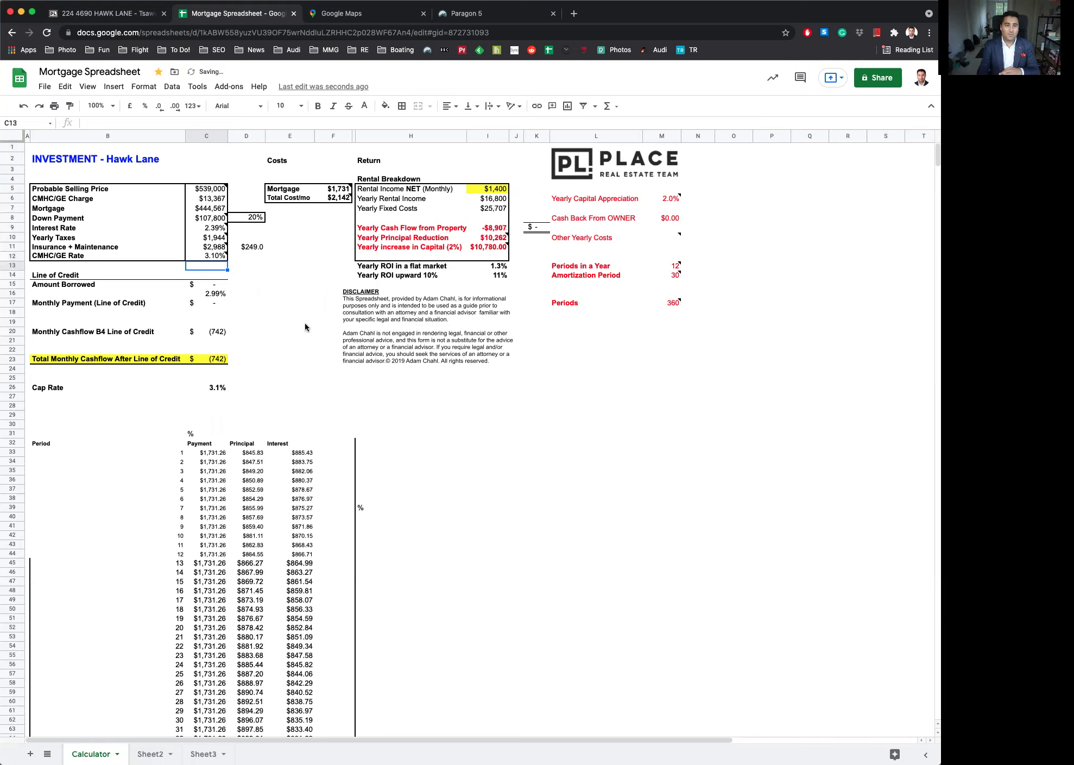
{"action": "left_click", "coordinate": [205, 256]}
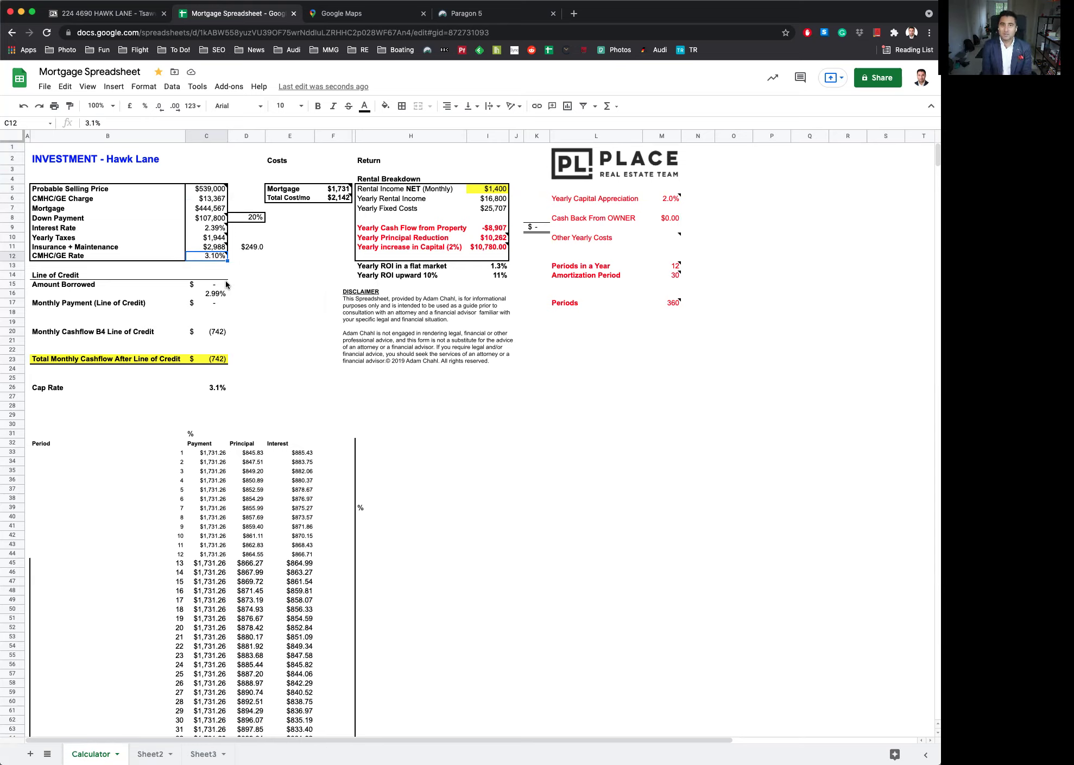
{"action": "type", "text": "0"}
{"action": "key", "text": "Return"}
{"action": "left_click", "coordinate": [651, 275]}
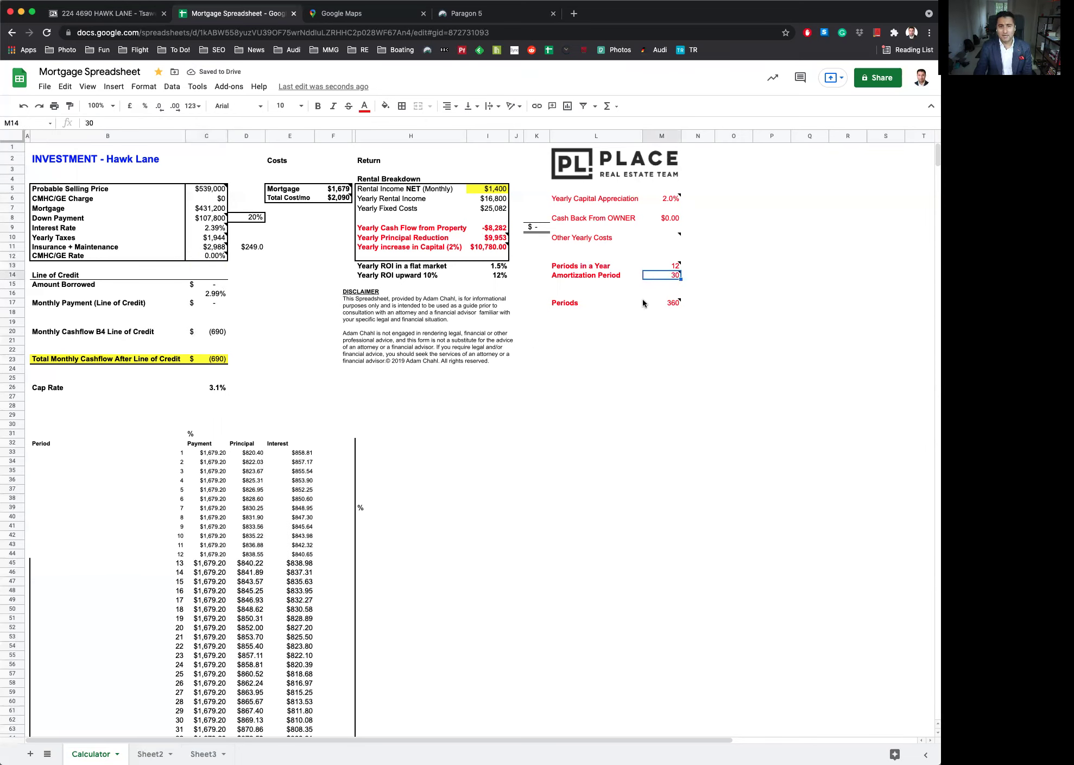
{"action": "mouse_move", "coordinate": [662, 272]}
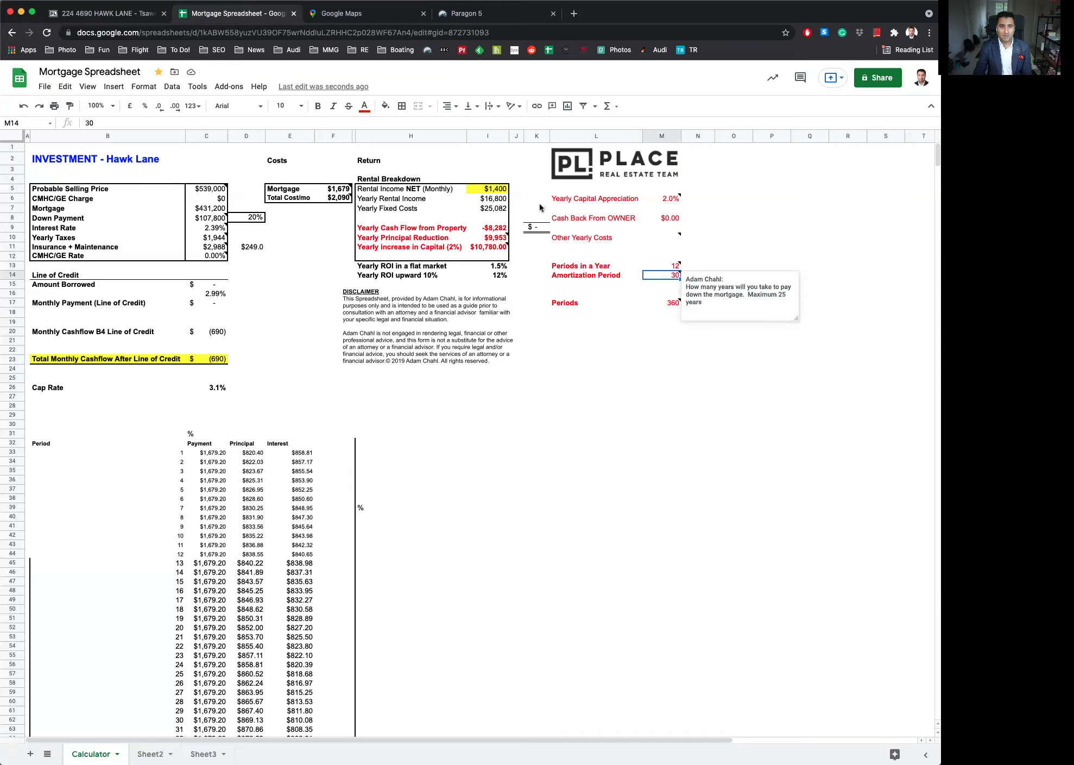
{"action": "left_click", "coordinate": [492, 189]}
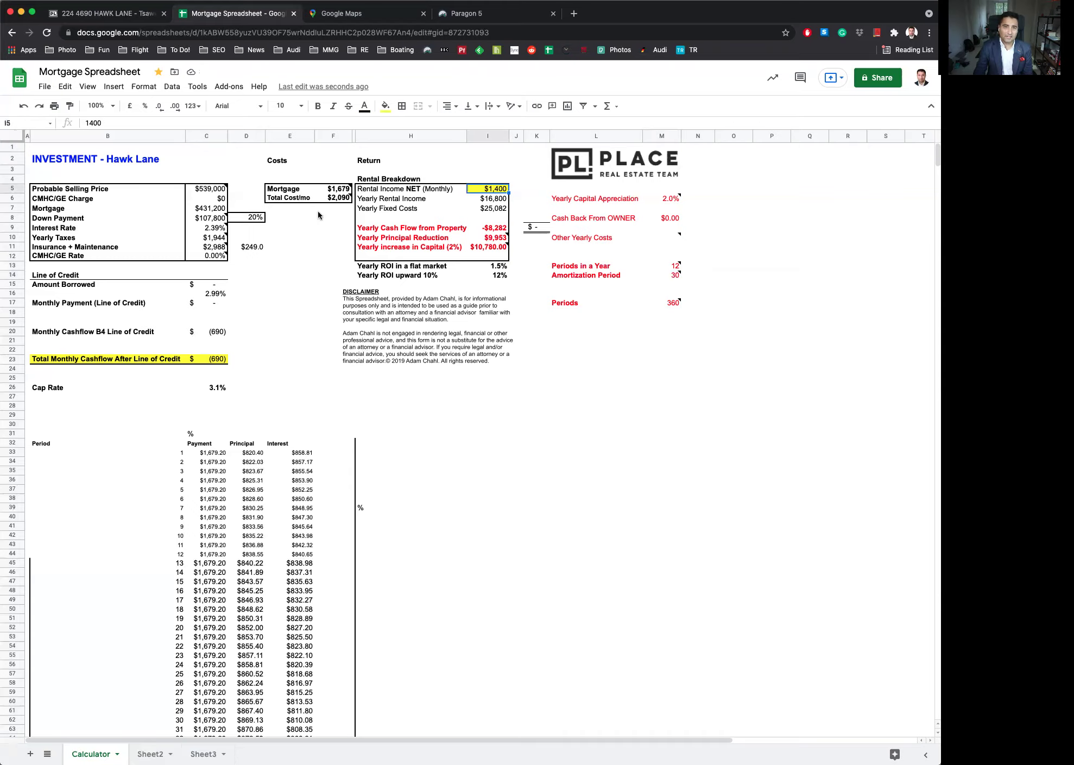
- Load vancouver.craigslist.ca in a new browser tab
{"action": "key", "text": "super+t"}
{"action": "type", "text": "vancouver.craigslist.ca"}
{"action": "key", "text": "Return"}
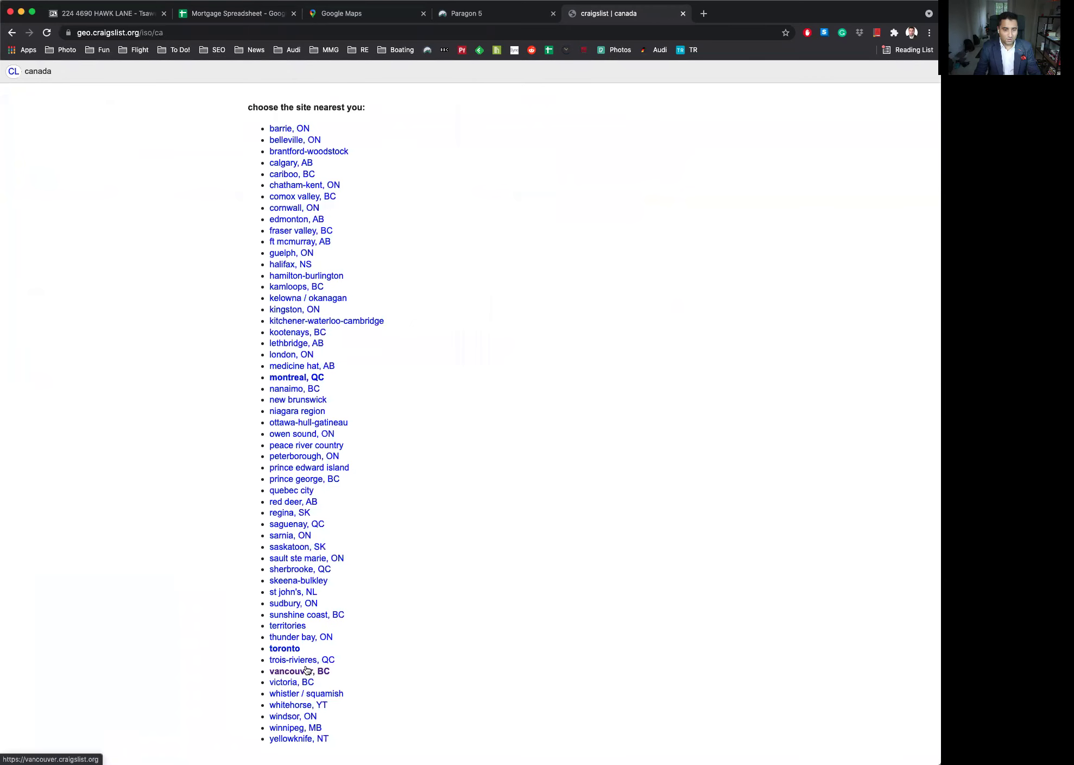
- Go to Vancouver, BC Craigslist and search rental listings for 'delta'
{"action": "left_click", "coordinate": [306, 670]}
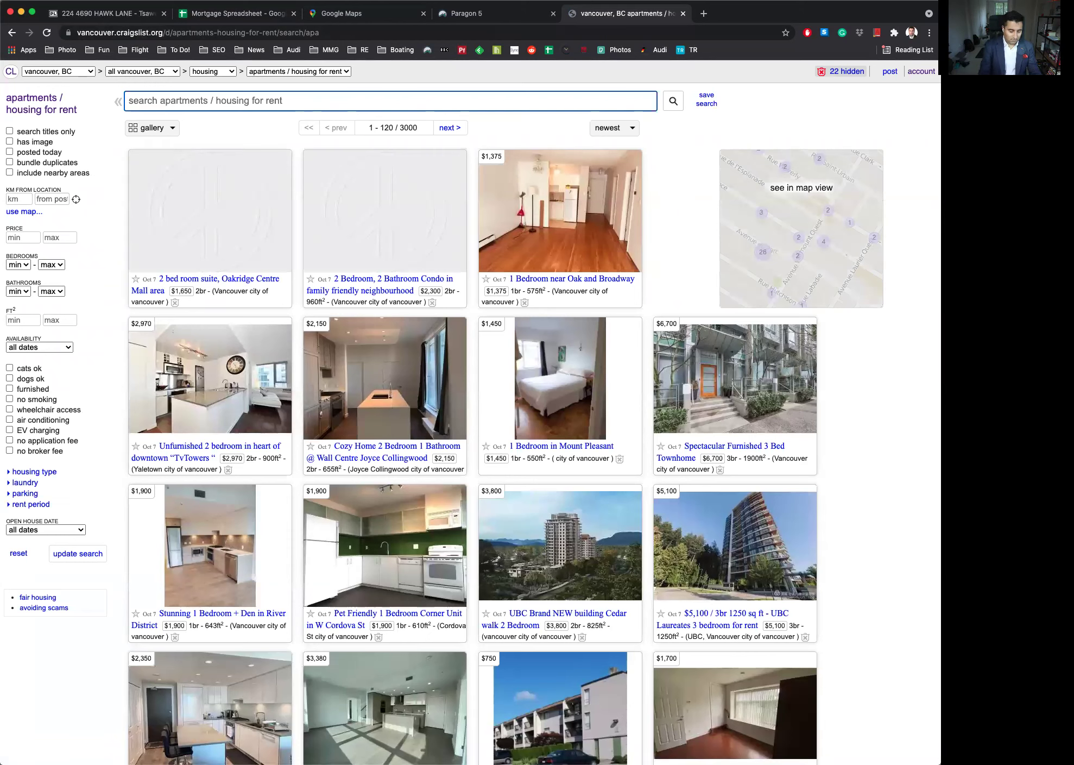
{"action": "type", "text": "delta"}
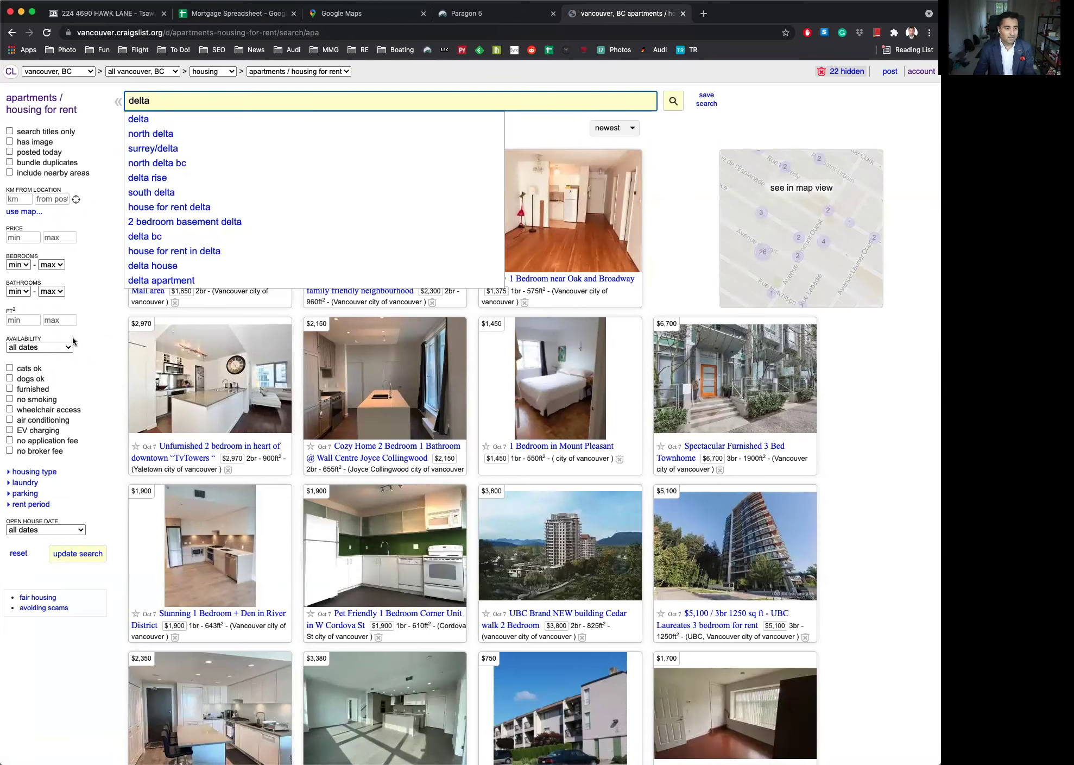
{"action": "key", "text": "Return"}
{"action": "left_click", "coordinate": [21, 267]}
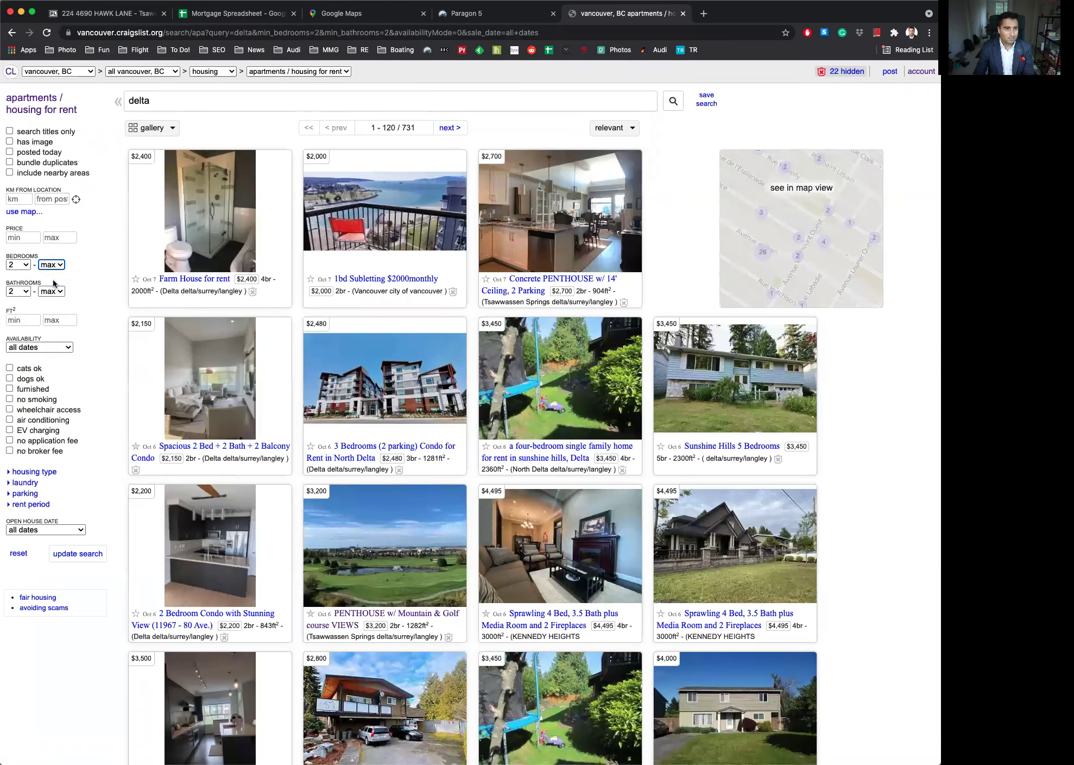
{"action": "left_click", "coordinate": [54, 264]}
- Cap bedrooms at 2 and open the Concrete PENTHOUSE listing in its own tab
{"action": "left_click", "coordinate": [52, 282]}
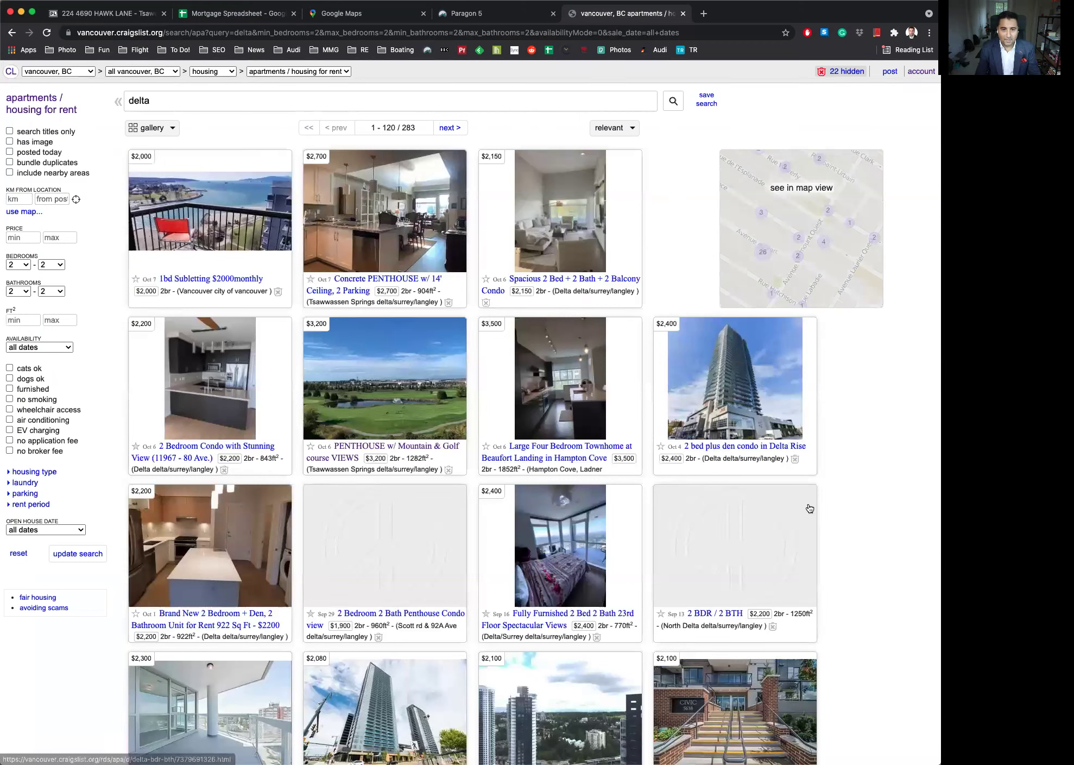
{"action": "mouse_move", "coordinate": [582, 242]}
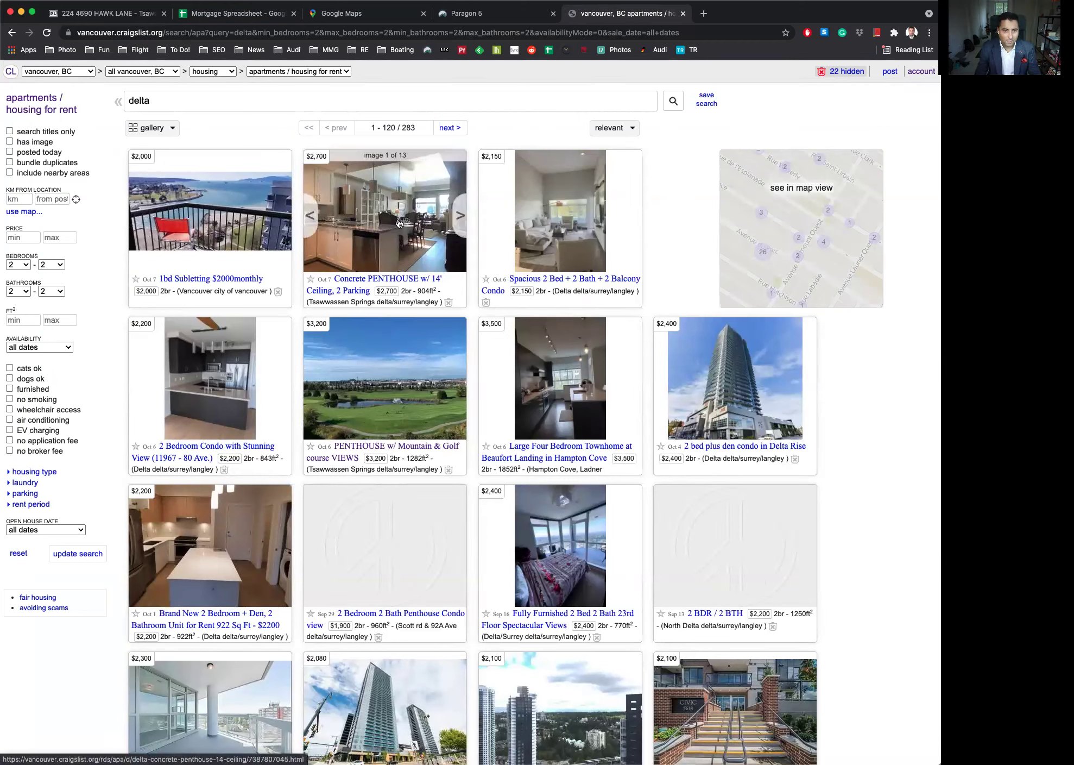
{"action": "left_click", "coordinate": [386, 280]}
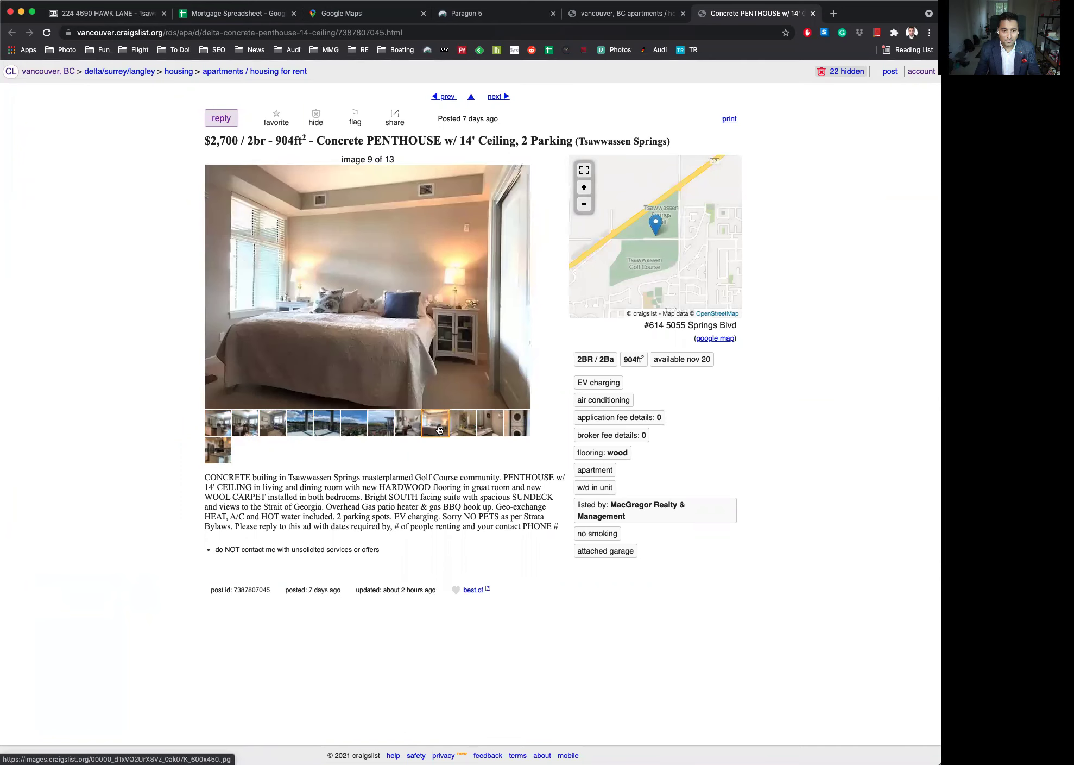
{"action": "left_click", "coordinate": [616, 17]}
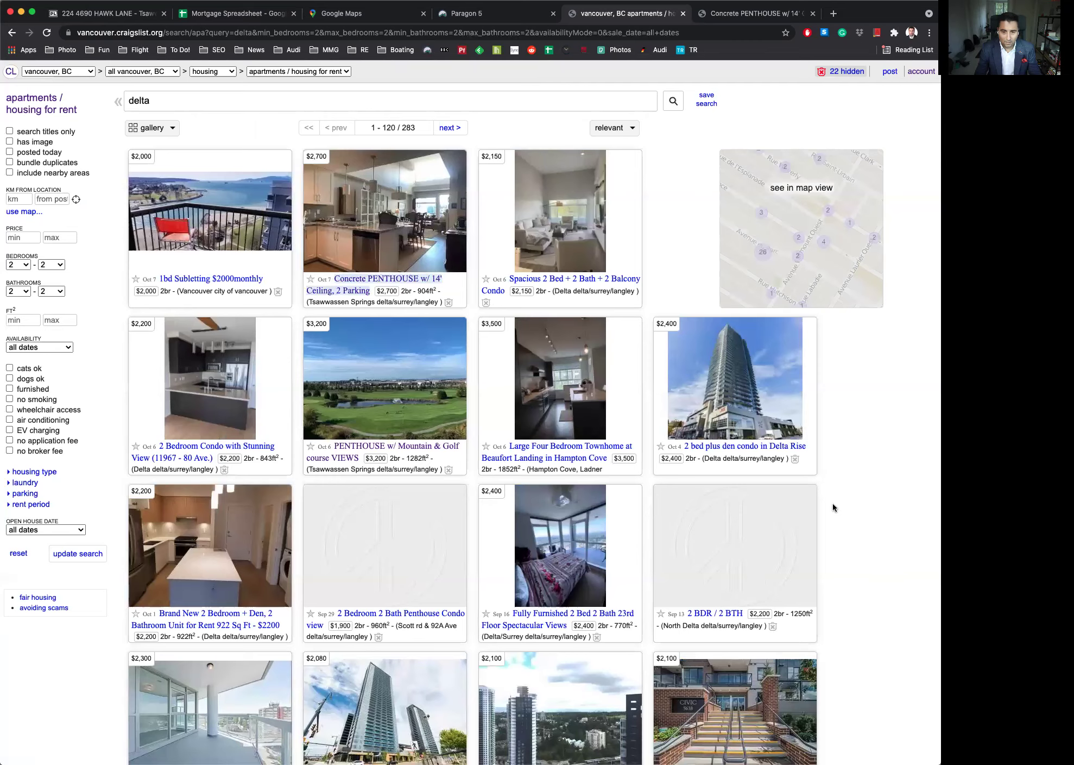
- Open and view the golf-course PENTHOUSE listing, then close it
{"action": "scroll", "coordinate": [833, 507], "scroll_direction": "down", "scroll_amount": 2}
{"action": "left_click", "coordinate": [402, 369], "text": "super"}
{"action": "key", "text": "ctrl+Tab"}
{"action": "mouse_move", "coordinate": [386, 426]}
{"action": "mouse_move", "coordinate": [292, 436]}
{"action": "key", "text": "ctrl+w"}
{"action": "key", "text": "ctrl+shift+Tab"}
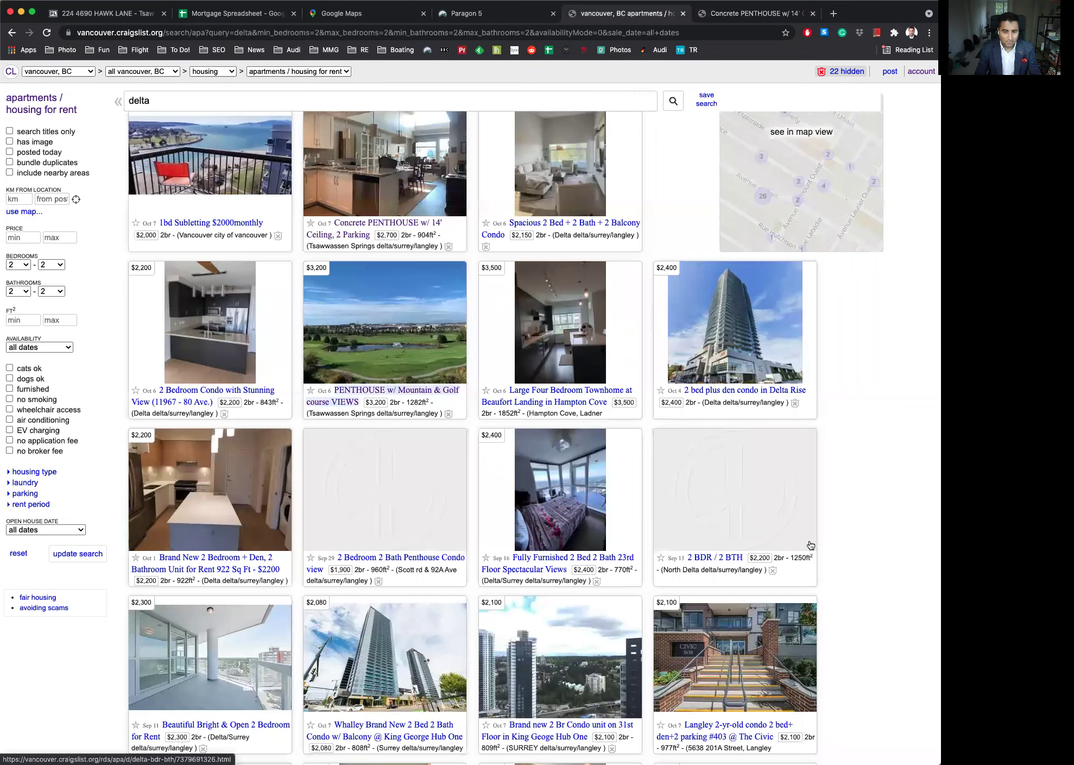
- Scroll through the remaining delta rentals, viewing the ocean-view listing's photos
{"action": "scroll", "coordinate": [810, 544], "scroll_direction": "down", "scroll_amount": 3}
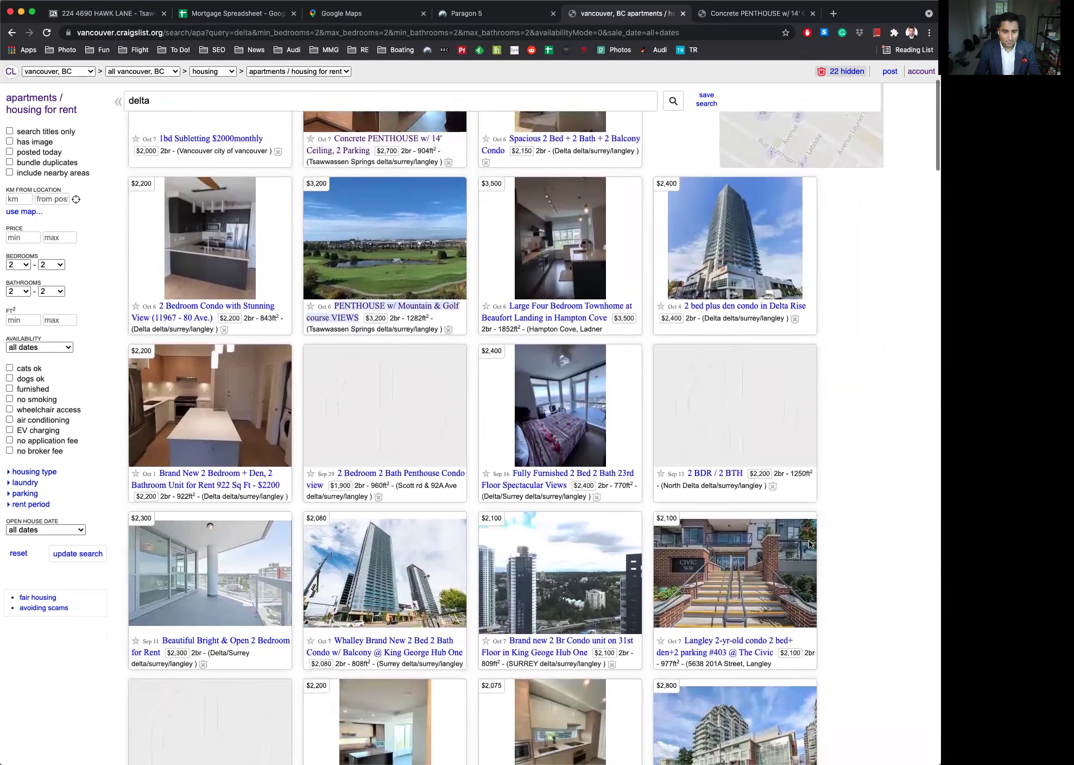
{"action": "scroll", "coordinate": [809, 543], "scroll_direction": "down", "scroll_amount": 4}
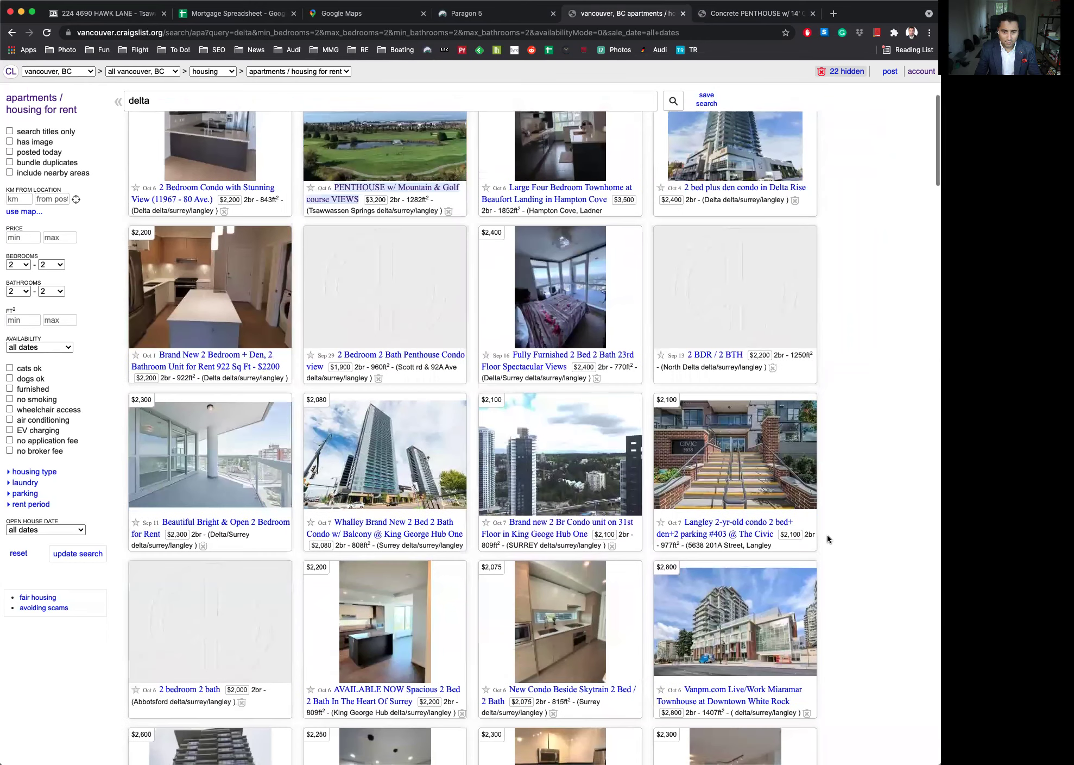
{"action": "scroll", "coordinate": [828, 538], "scroll_direction": "down", "scroll_amount": 6}
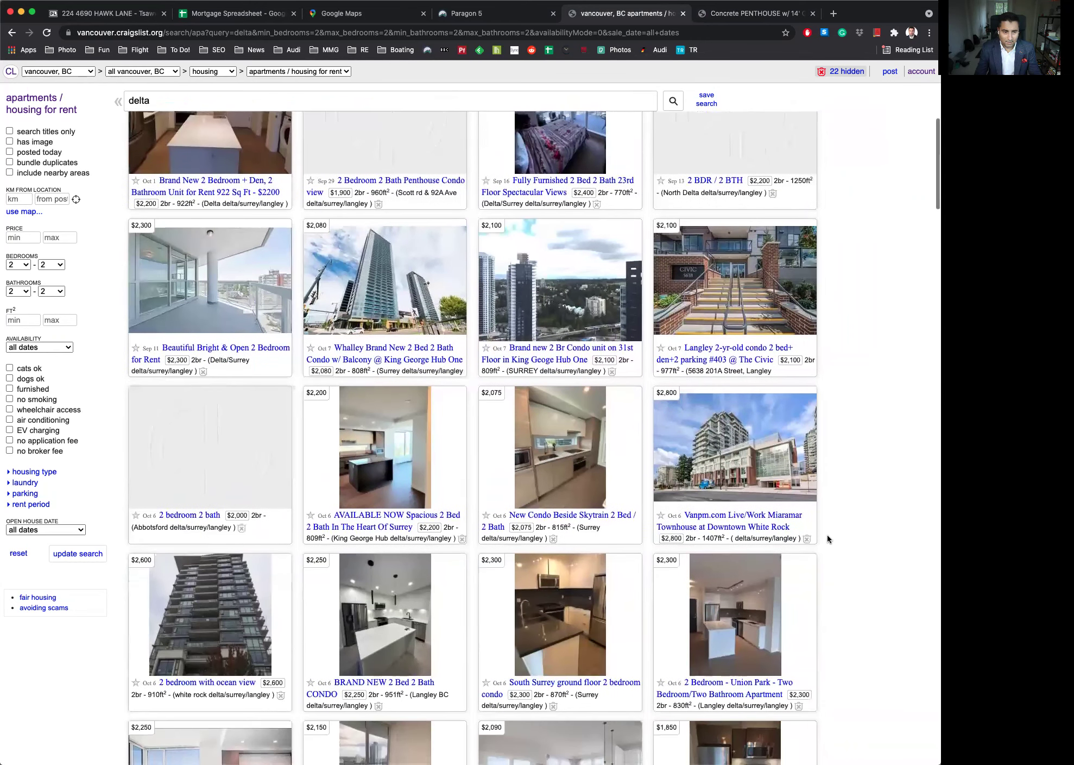
{"action": "scroll", "coordinate": [827, 538], "scroll_direction": "down", "scroll_amount": 2}
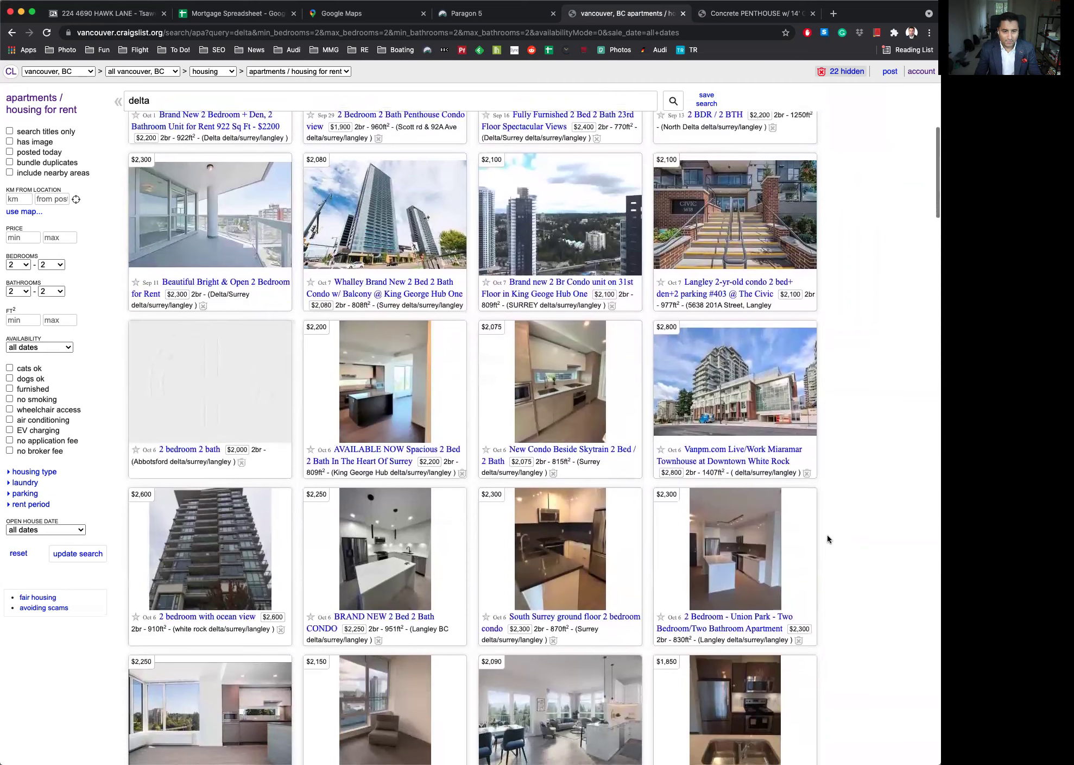
{"action": "scroll", "coordinate": [828, 539], "scroll_direction": "down", "scroll_amount": 2}
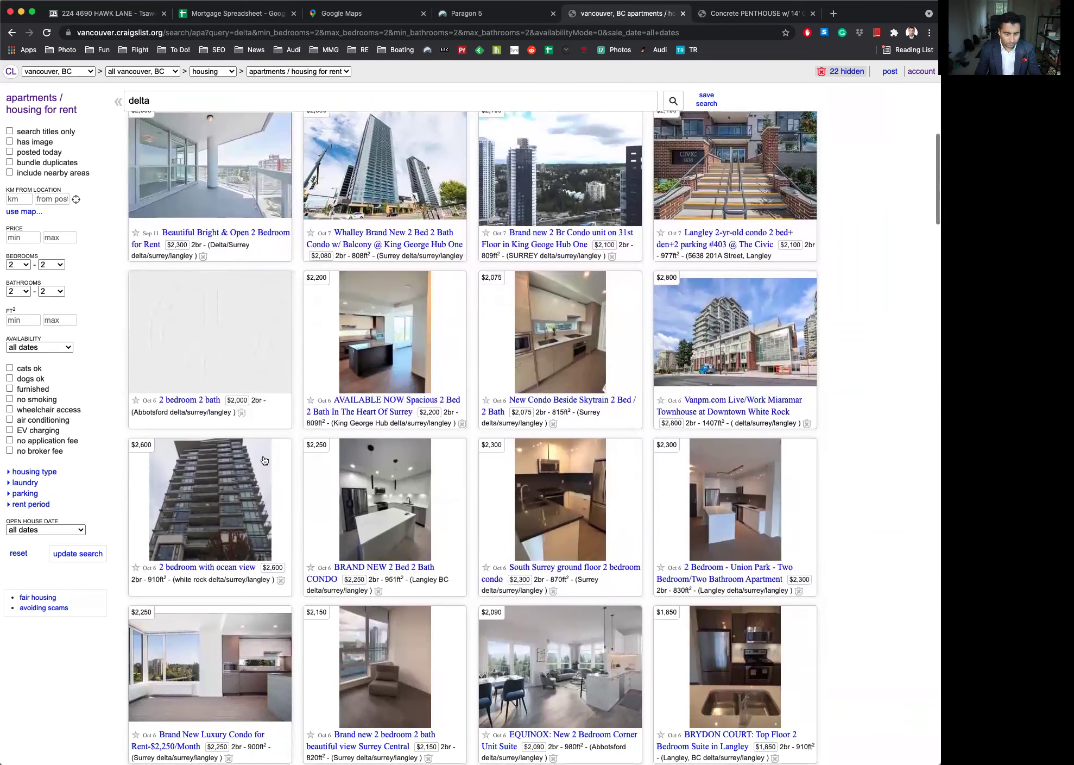
{"action": "left_click", "coordinate": [284, 504]}
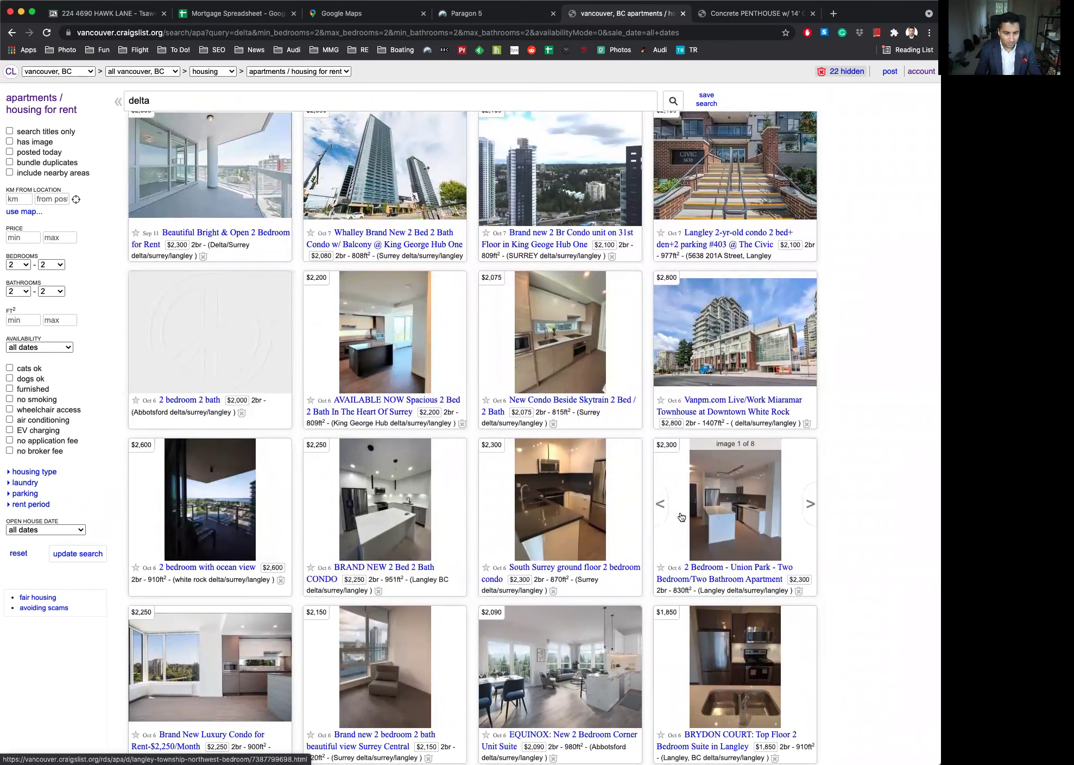
{"action": "scroll", "coordinate": [682, 516], "scroll_direction": "down", "scroll_amount": 8}
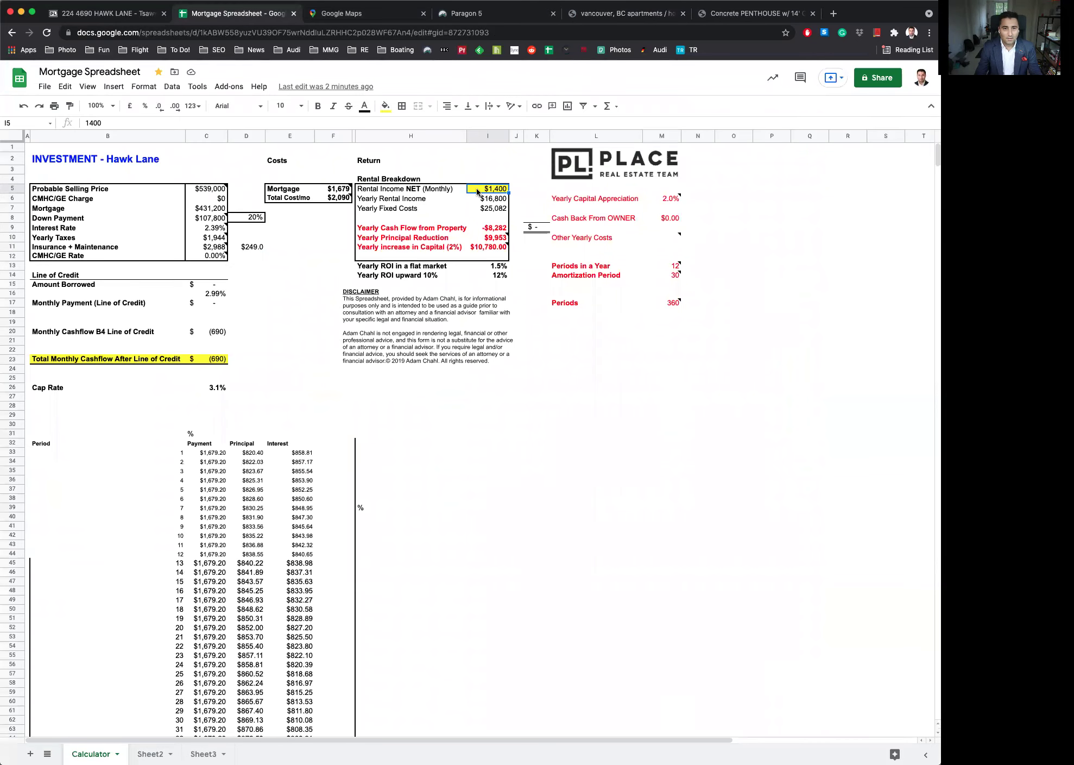
- Change I5's net monthly rent from $1,400 to 2300 and check the C23 cash-flow formula
{"action": "double_click", "coordinate": [478, 190]}
{"action": "type", "text": "2300"}
{"action": "key", "text": "Return"}
{"action": "left_click", "coordinate": [485, 434]}
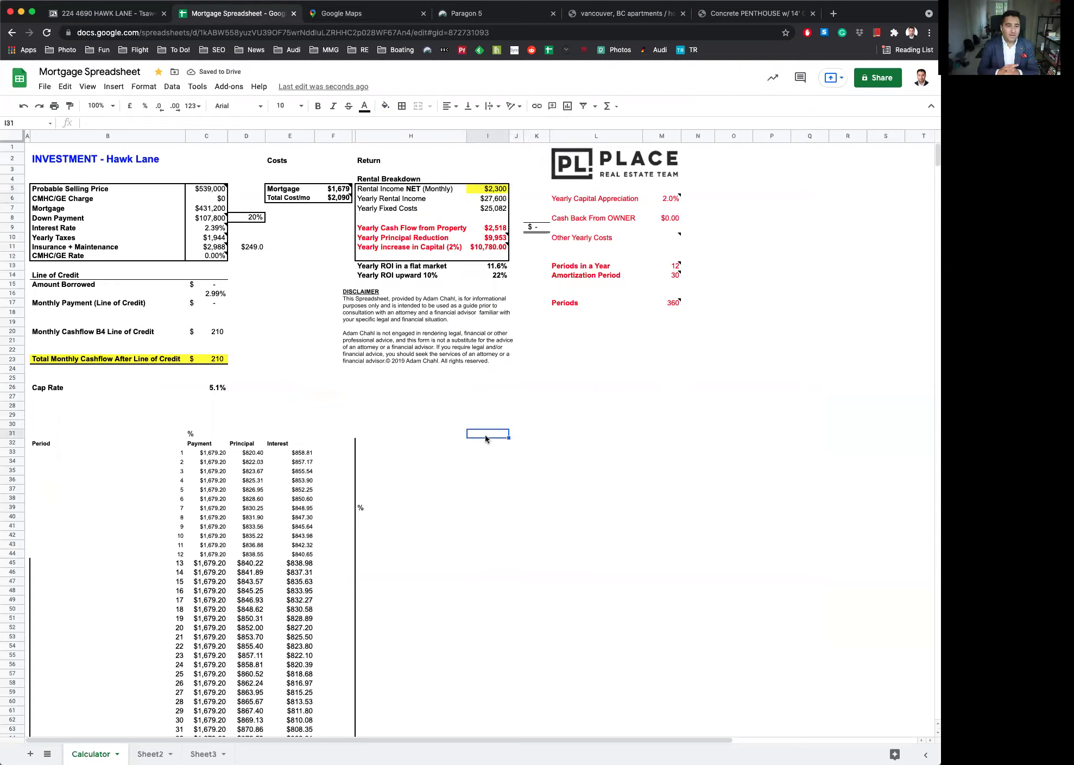
{"action": "left_click", "coordinate": [217, 360]}
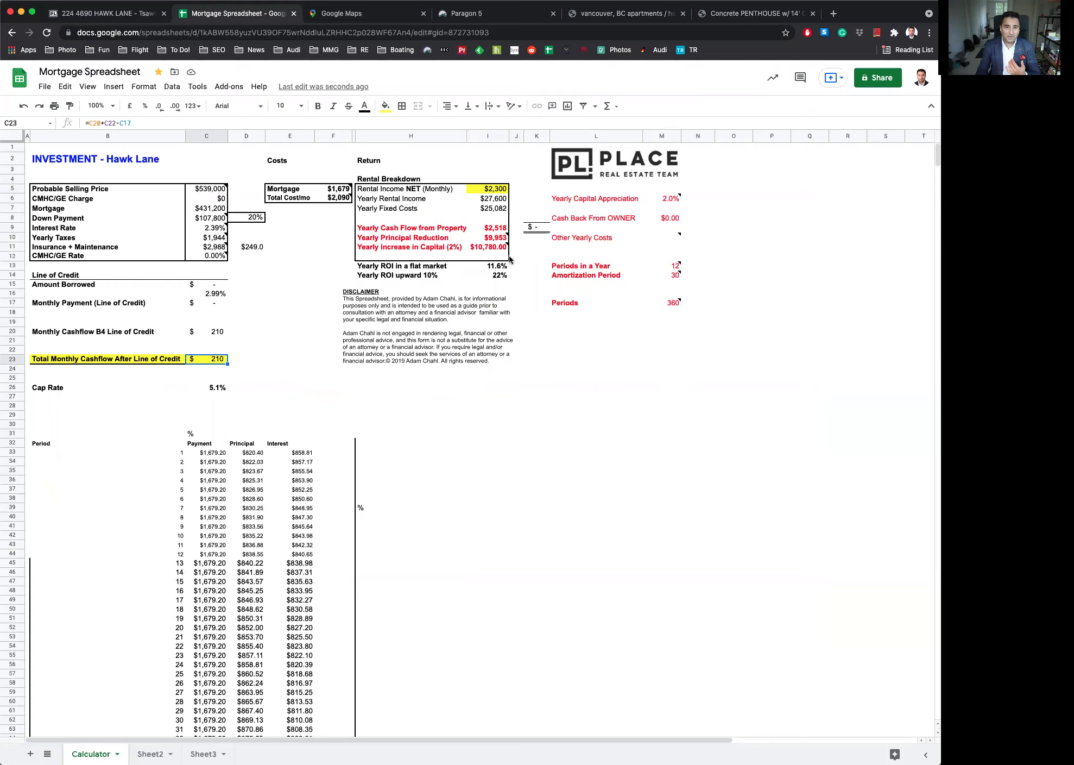
{"action": "left_click", "coordinate": [495, 229]}
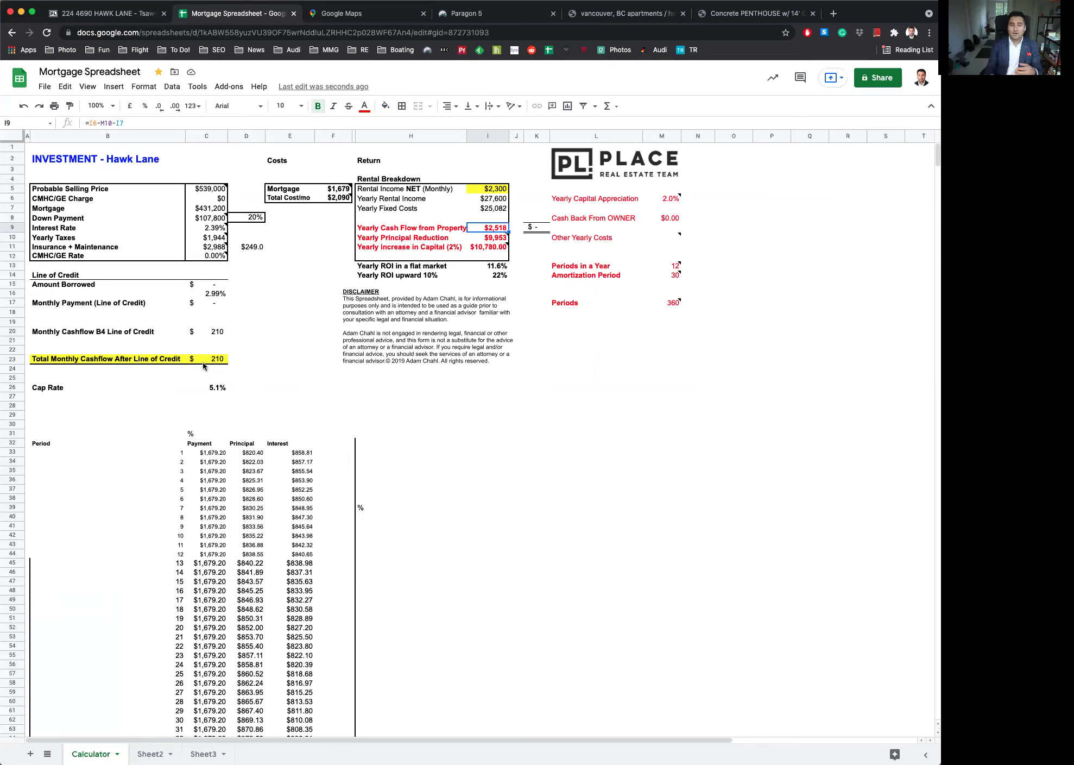
{"action": "left_click", "coordinate": [223, 359]}
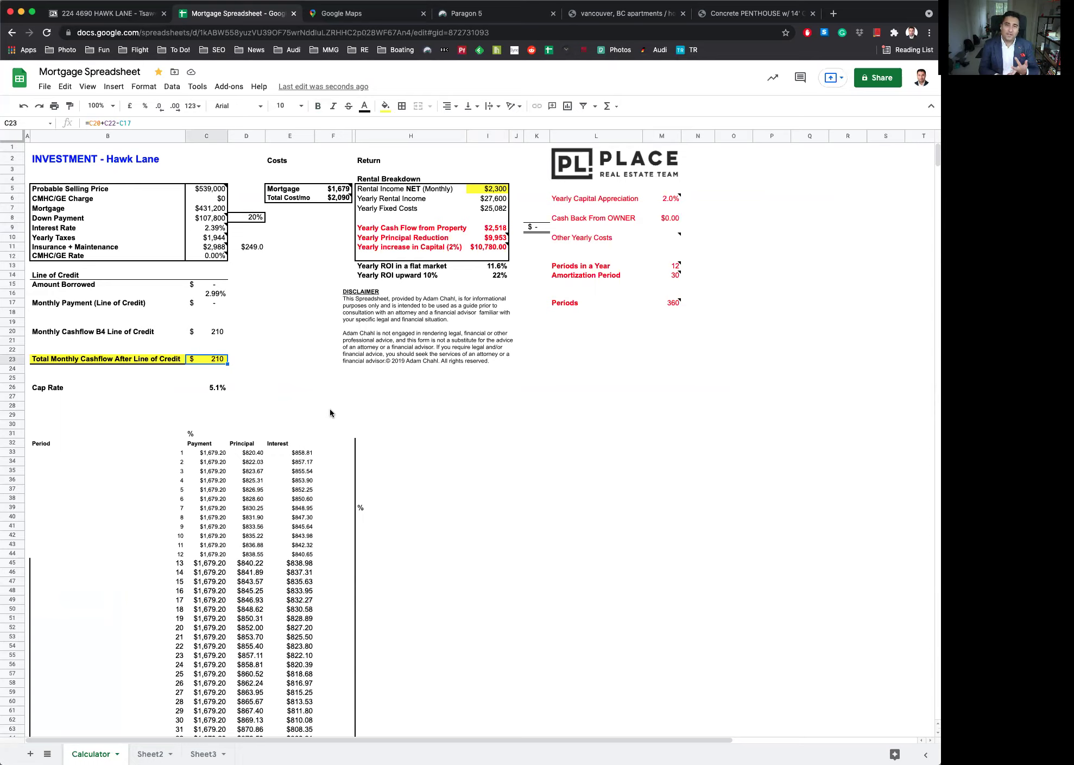
{"action": "left_click", "coordinate": [492, 238]}
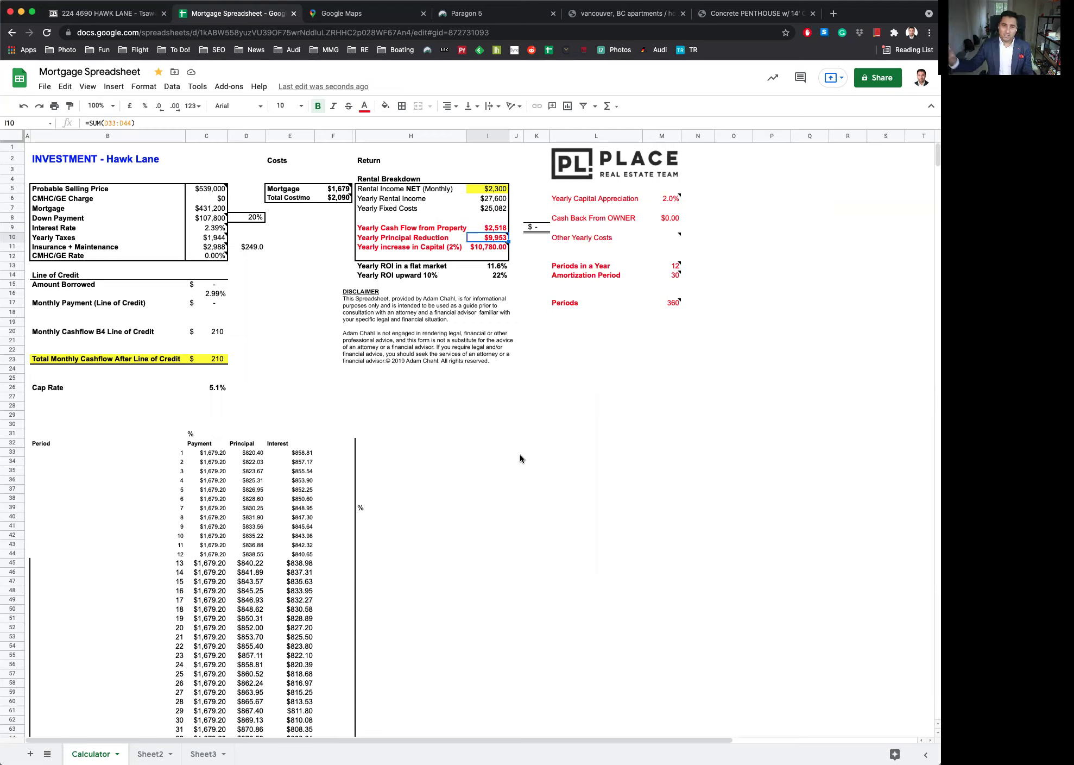
{"action": "left_click", "coordinate": [666, 201]}
{"action": "left_click", "coordinate": [473, 246]}
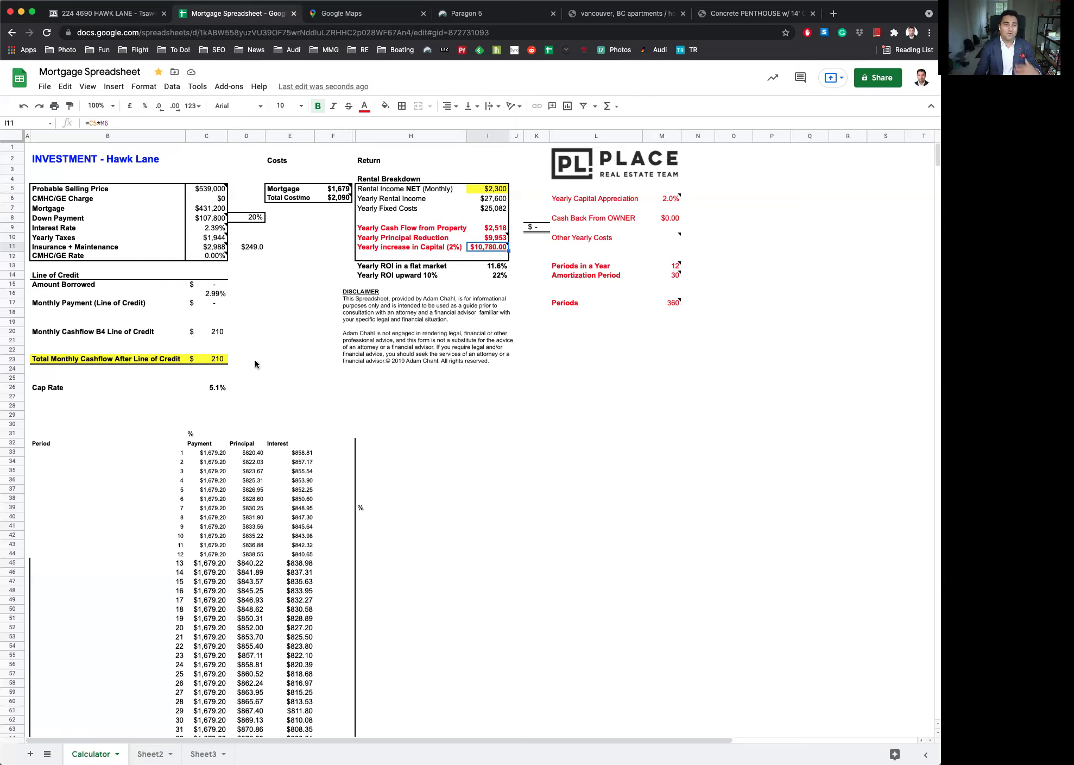
{"action": "left_click", "coordinate": [217, 362]}
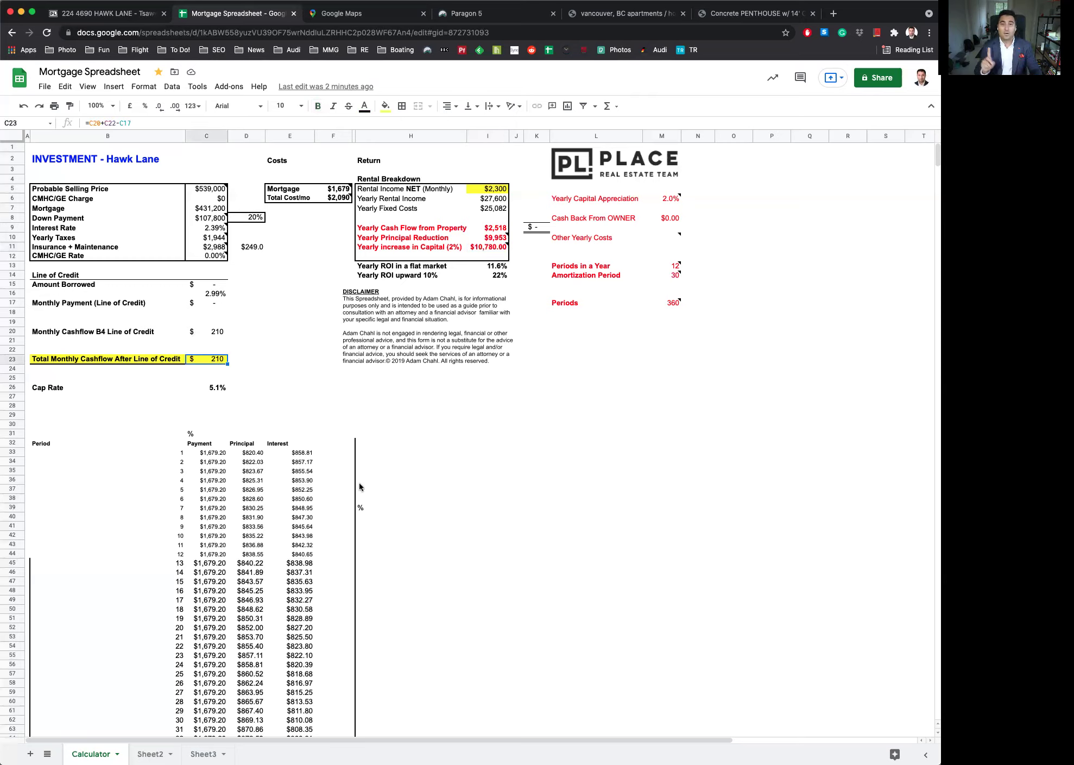
{"action": "left_click", "coordinate": [492, 239]}
{"action": "left_click", "coordinate": [635, 455]}
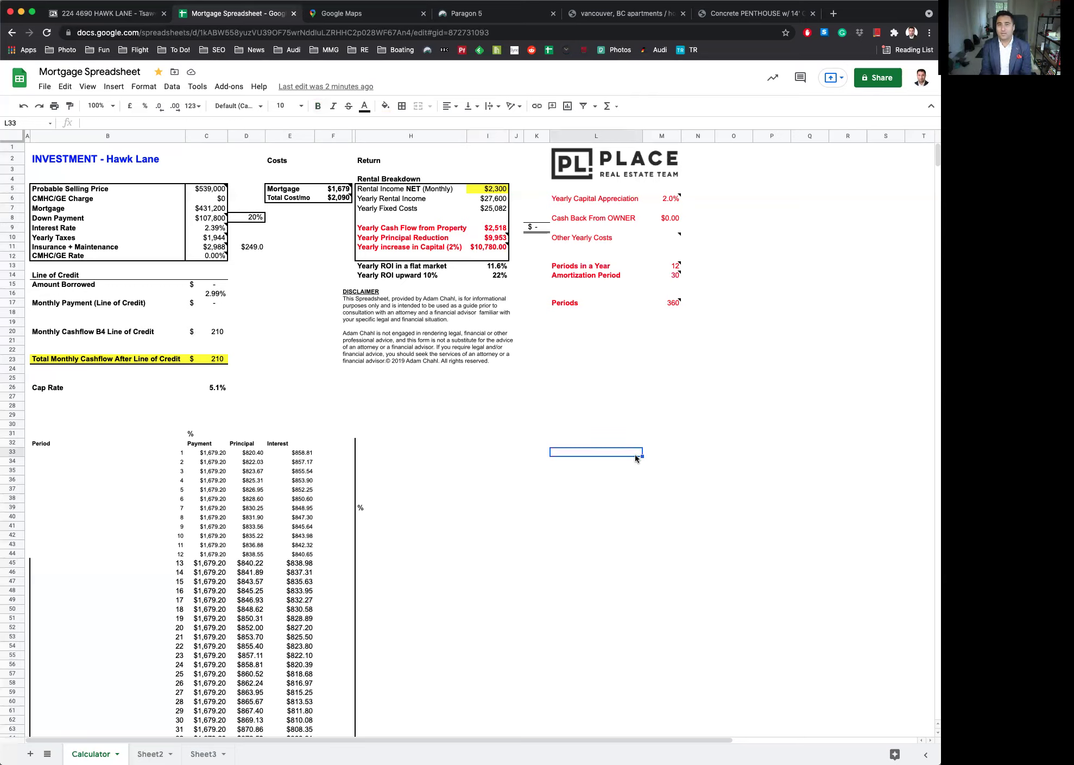